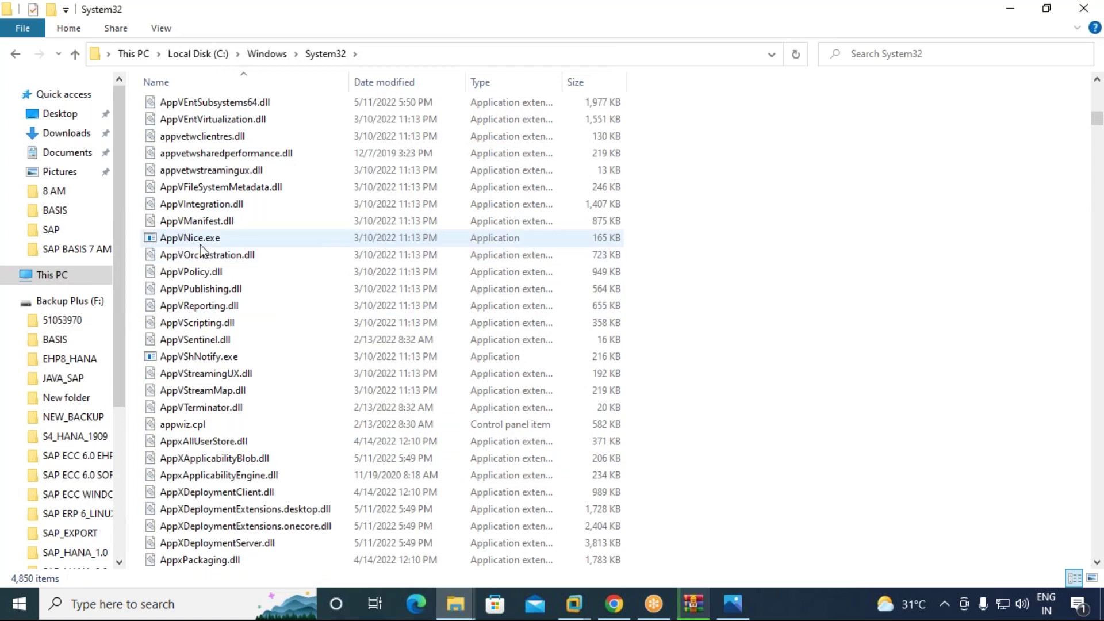
Step: Examine the executable files in the System32 folder, such as AppVNice.exe and baaupdate.exe, and minimize the folder window
{"action": "left_click", "coordinate": [217, 238]}
{"action": "scroll", "coordinate": [287, 311], "scroll_direction": "down", "scroll_amount": 6}
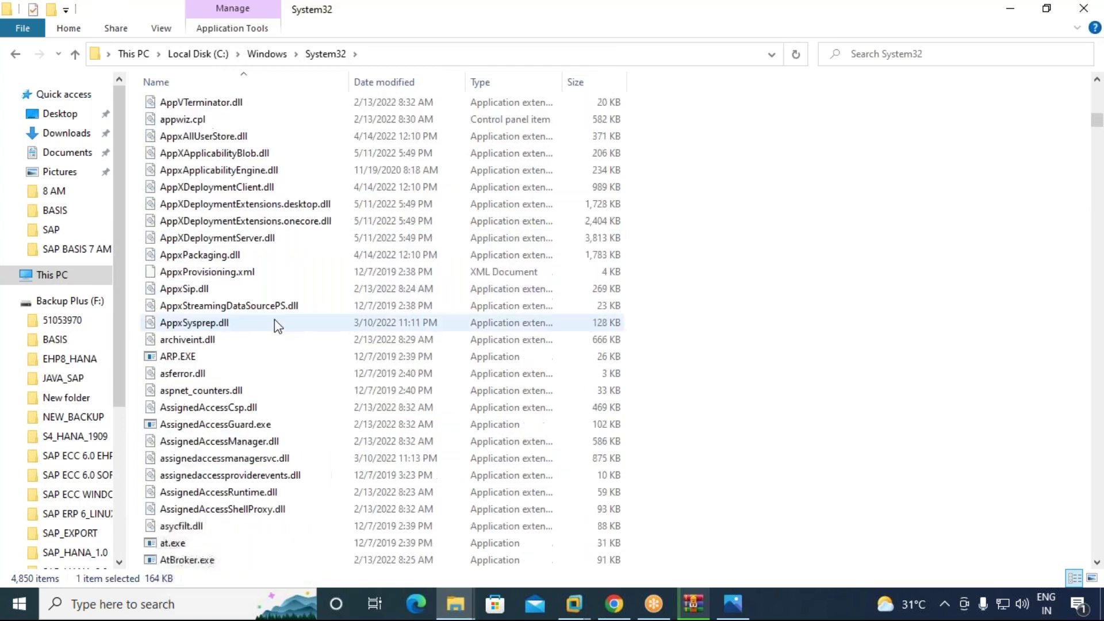
{"action": "scroll", "coordinate": [256, 381], "scroll_direction": "down", "scroll_amount": 10}
{"action": "scroll", "coordinate": [257, 384], "scroll_direction": "down", "scroll_amount": 15}
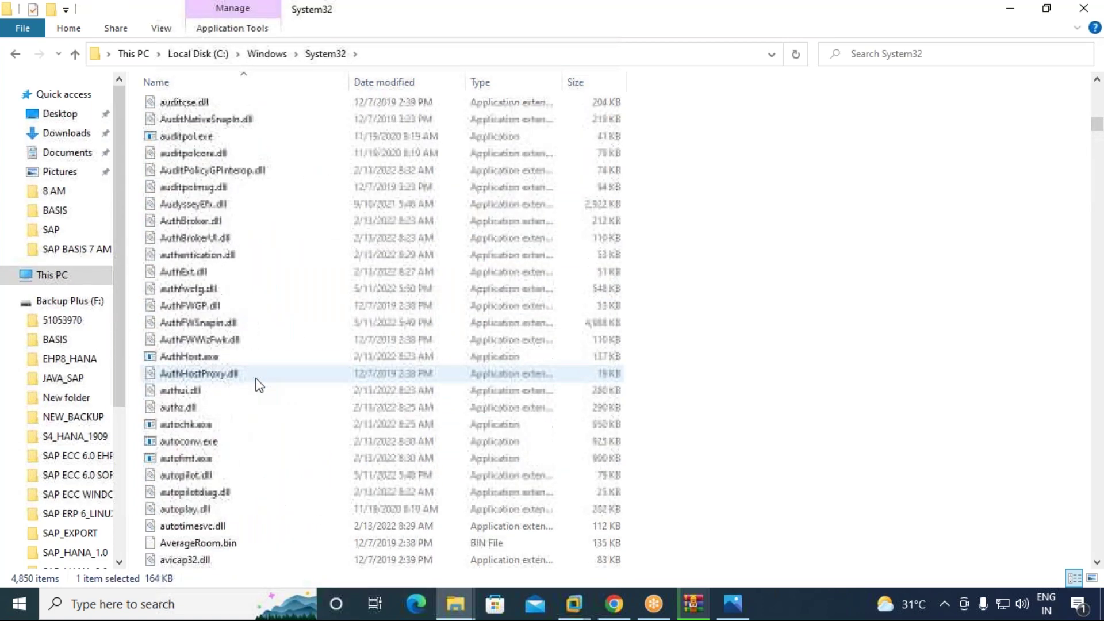
{"action": "scroll", "coordinate": [219, 357], "scroll_direction": "up", "scroll_amount": 4}
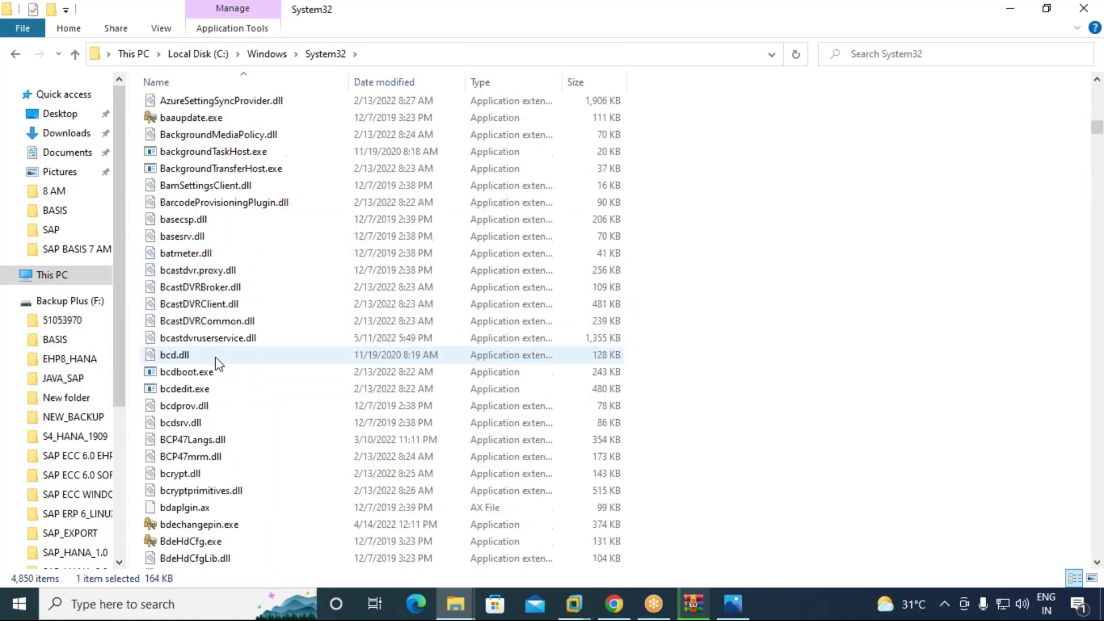
{"action": "left_click", "coordinate": [230, 270]}
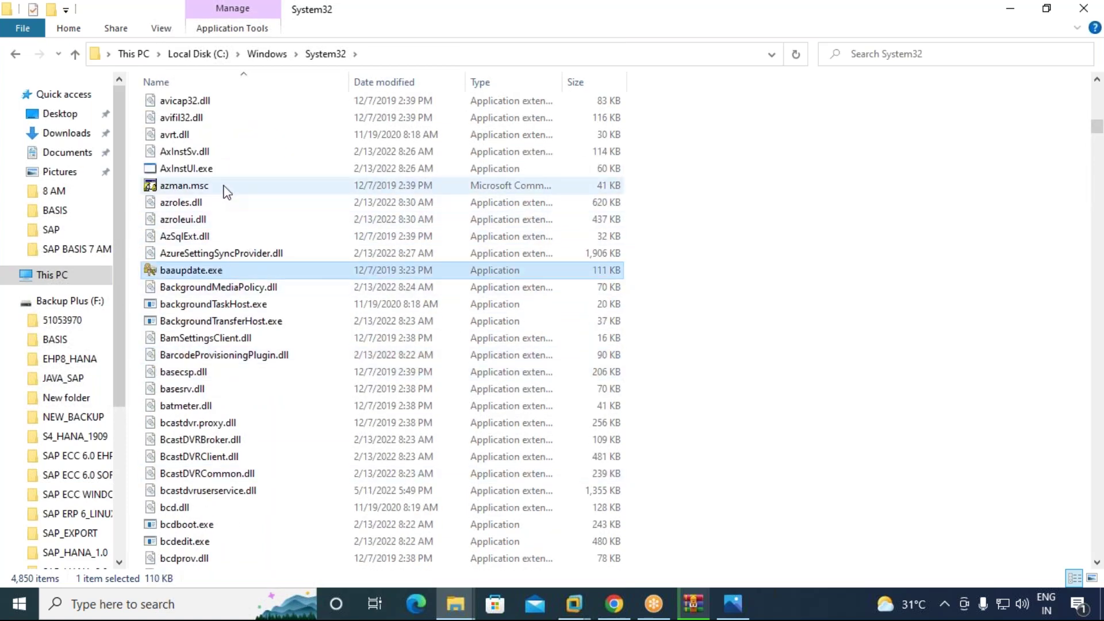
{"action": "left_click", "coordinate": [300, 168]}
{"action": "left_click", "coordinate": [1012, 9]}
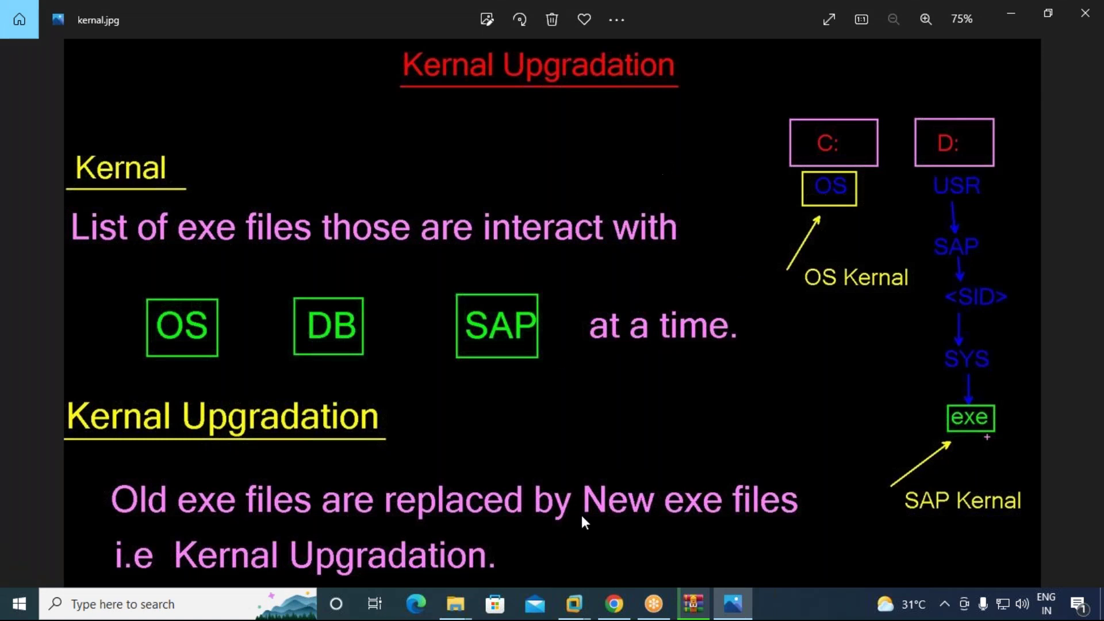
Step: Switch to the Windows Server 2016 virtual machine and minimize both SAP session windows and SAP Logon 750
{"action": "mouse_move", "coordinate": [574, 604]}
{"action": "left_click", "coordinate": [681, 522]}
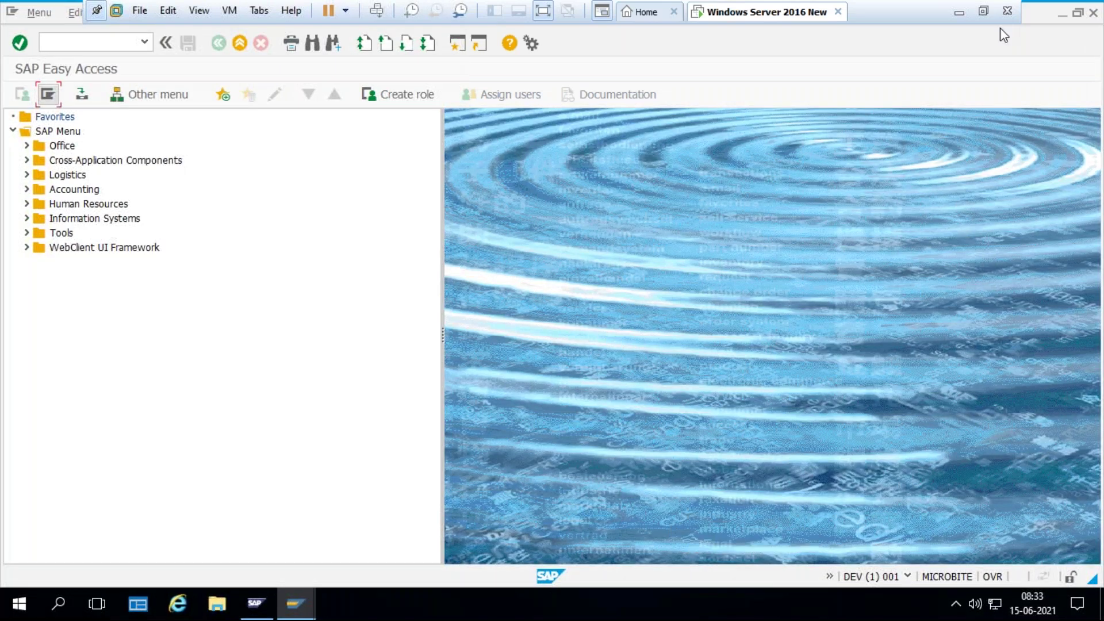
{"action": "left_click", "coordinate": [1061, 15]}
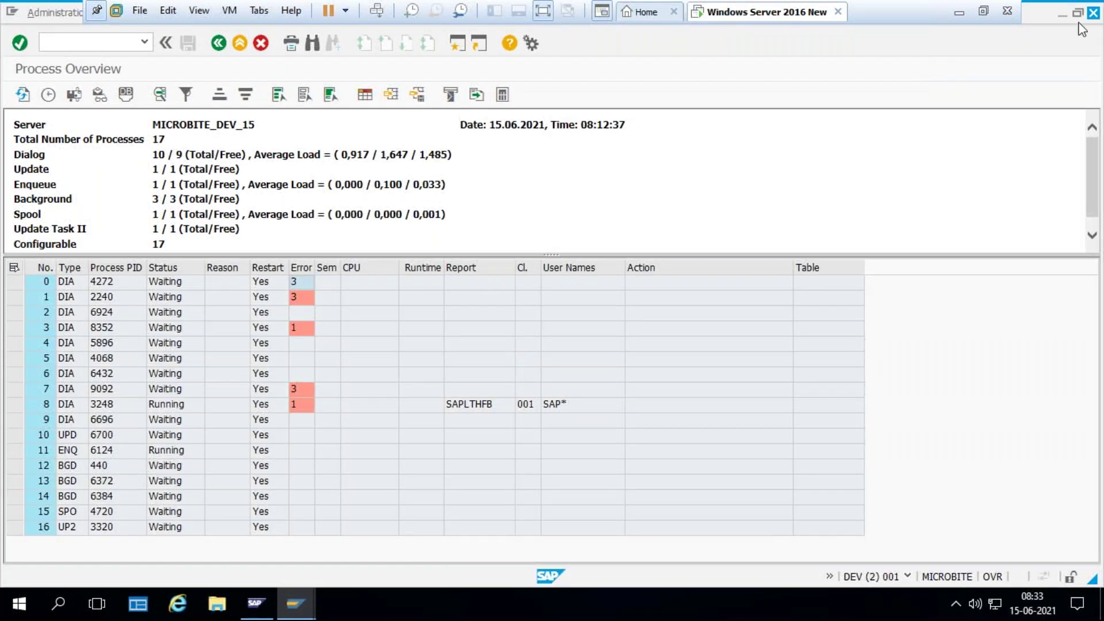
{"action": "left_click", "coordinate": [1062, 13]}
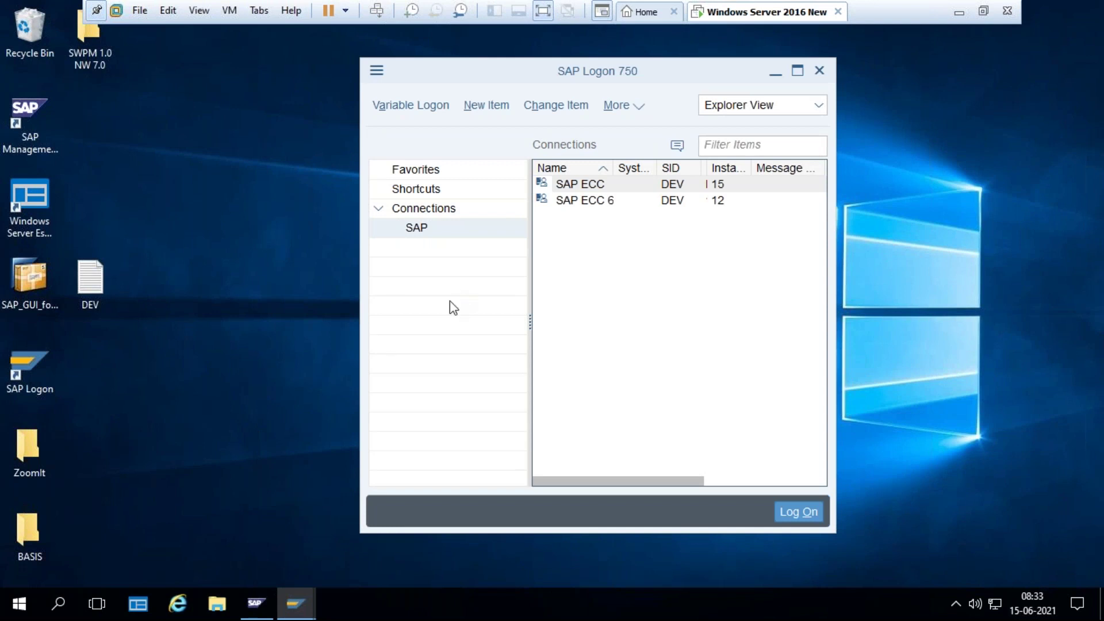
{"action": "left_click", "coordinate": [775, 72]}
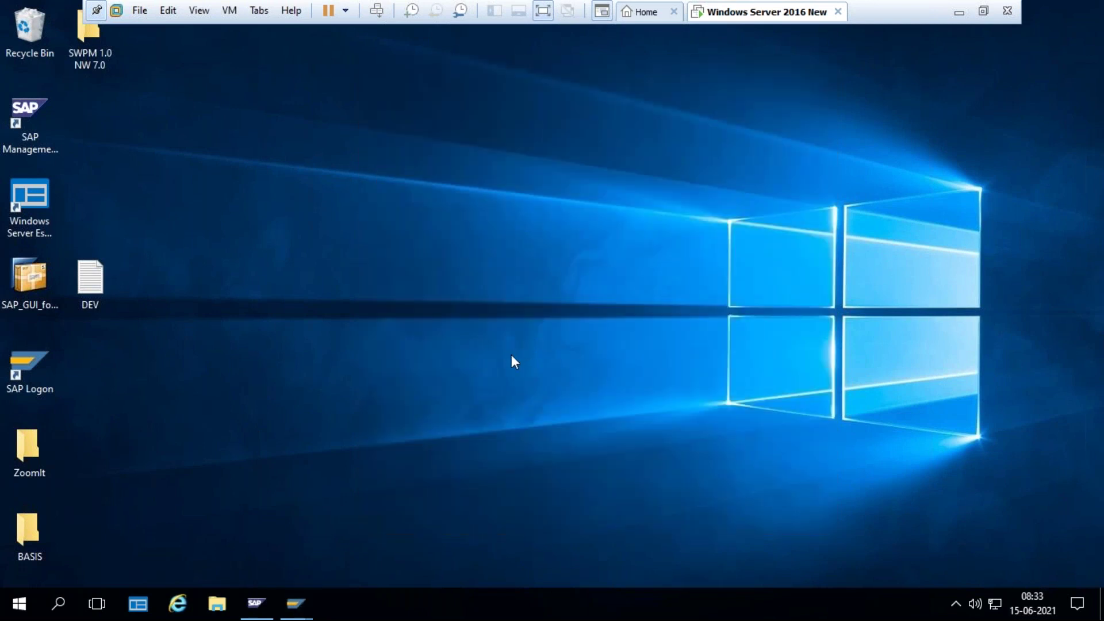
Step: Open the SAP kernel folder E:\usr\sap\DEV\SYS\exe\uc\NTAMD64 in the virtual machine's File Explorer
{"action": "left_click", "coordinate": [217, 604]}
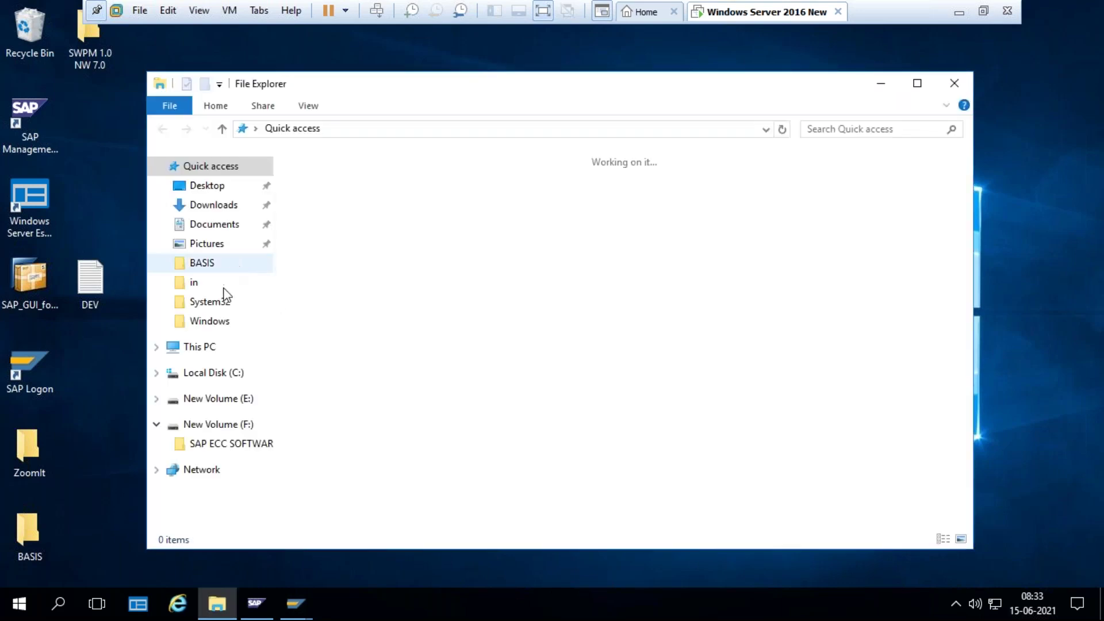
{"action": "left_click", "coordinate": [207, 347]}
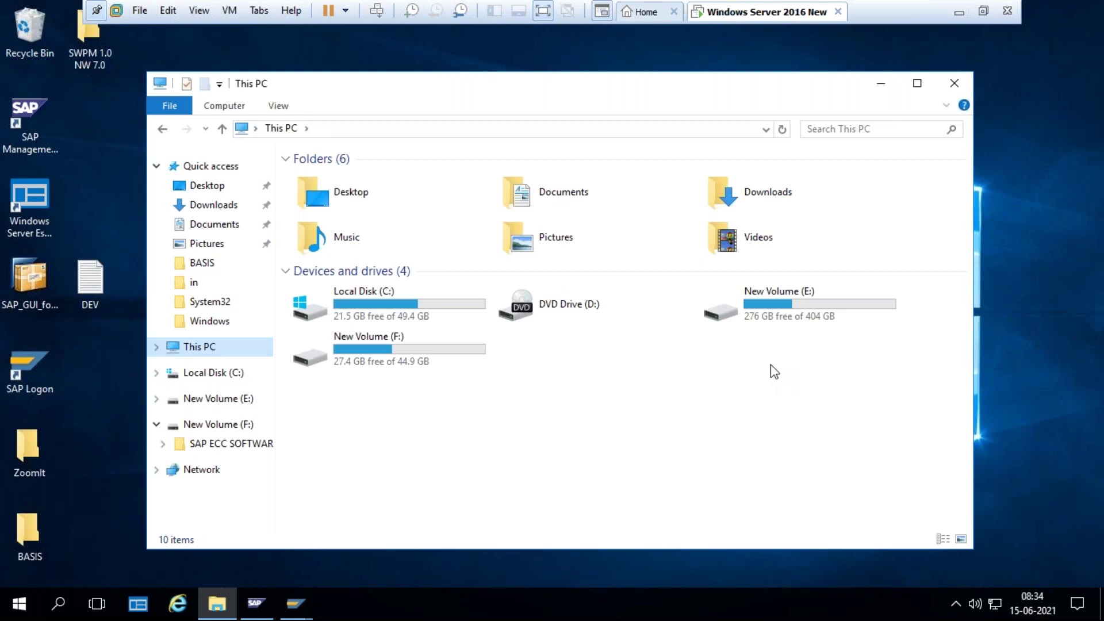
{"action": "double_click", "coordinate": [794, 303]}
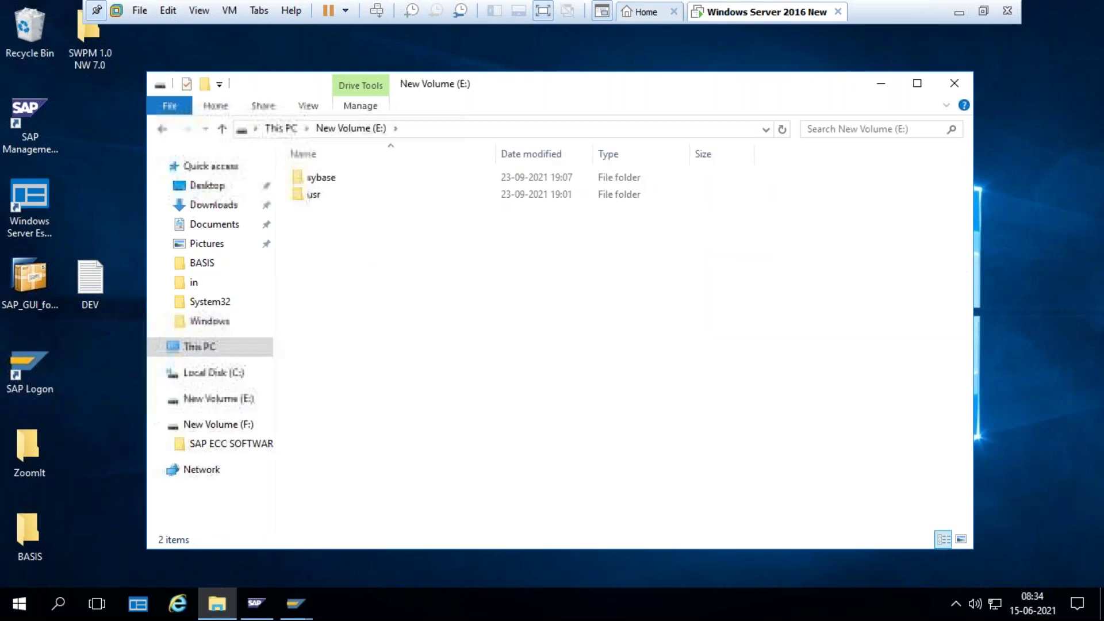
{"action": "double_click", "coordinate": [329, 191]}
{"action": "double_click", "coordinate": [326, 177]}
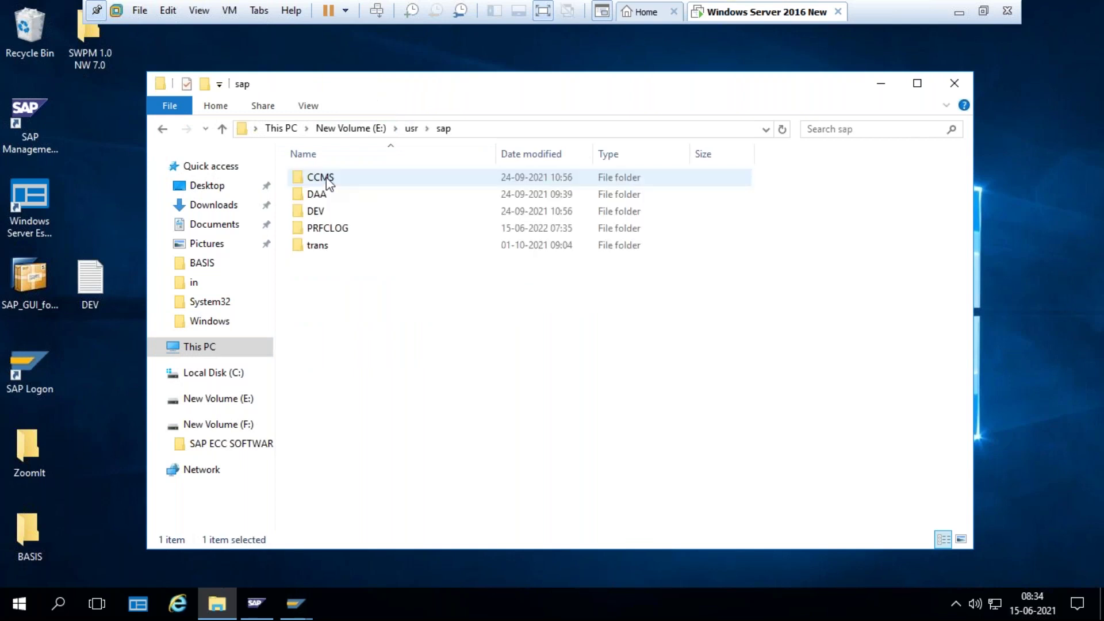
{"action": "double_click", "coordinate": [327, 212]}
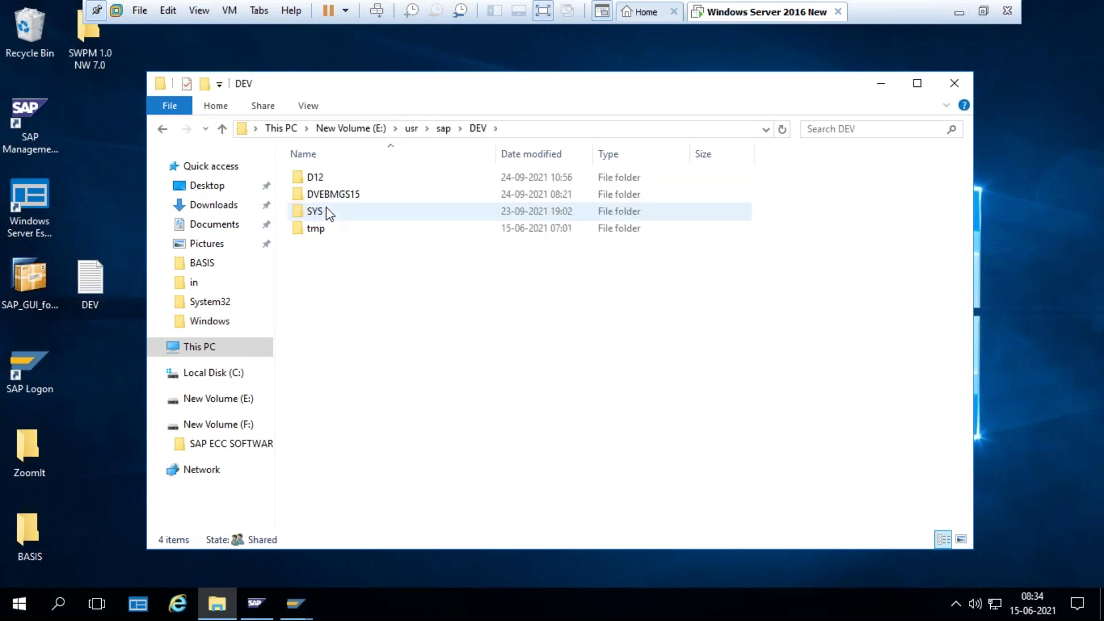
{"action": "left_click", "coordinate": [336, 212]}
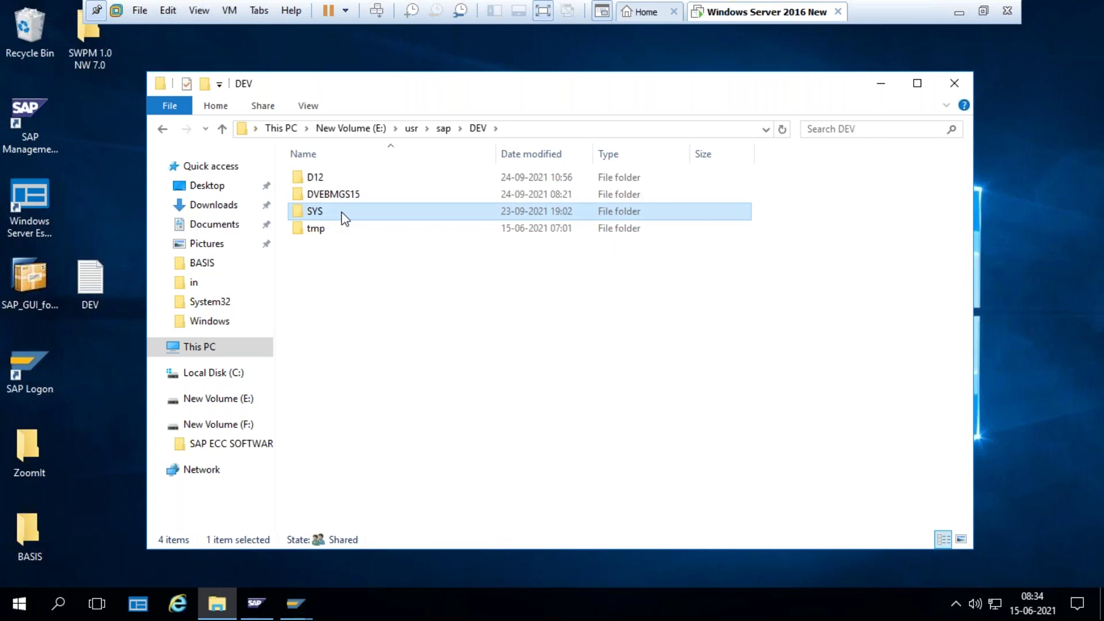
{"action": "double_click", "coordinate": [338, 216]}
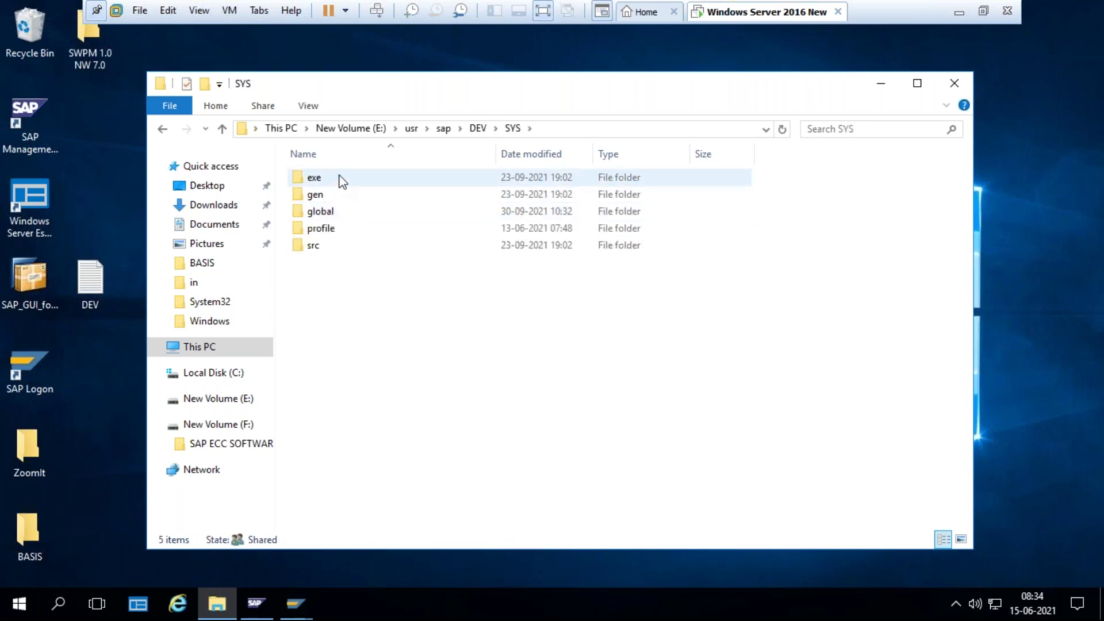
{"action": "double_click", "coordinate": [339, 179]}
{"action": "double_click", "coordinate": [339, 177]}
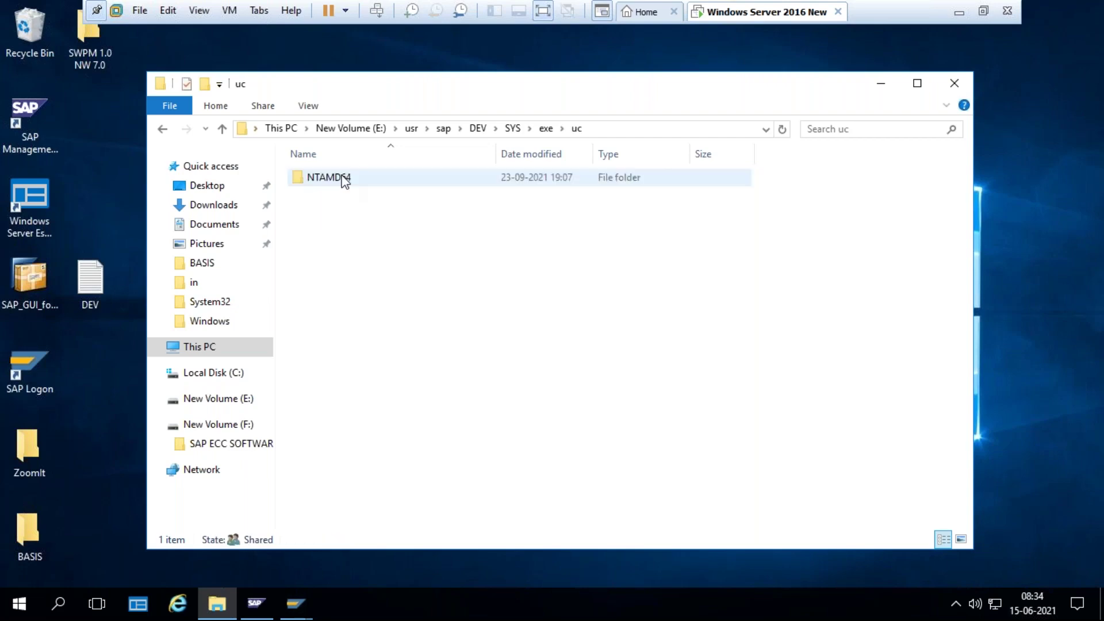
{"action": "double_click", "coordinate": [342, 178]}
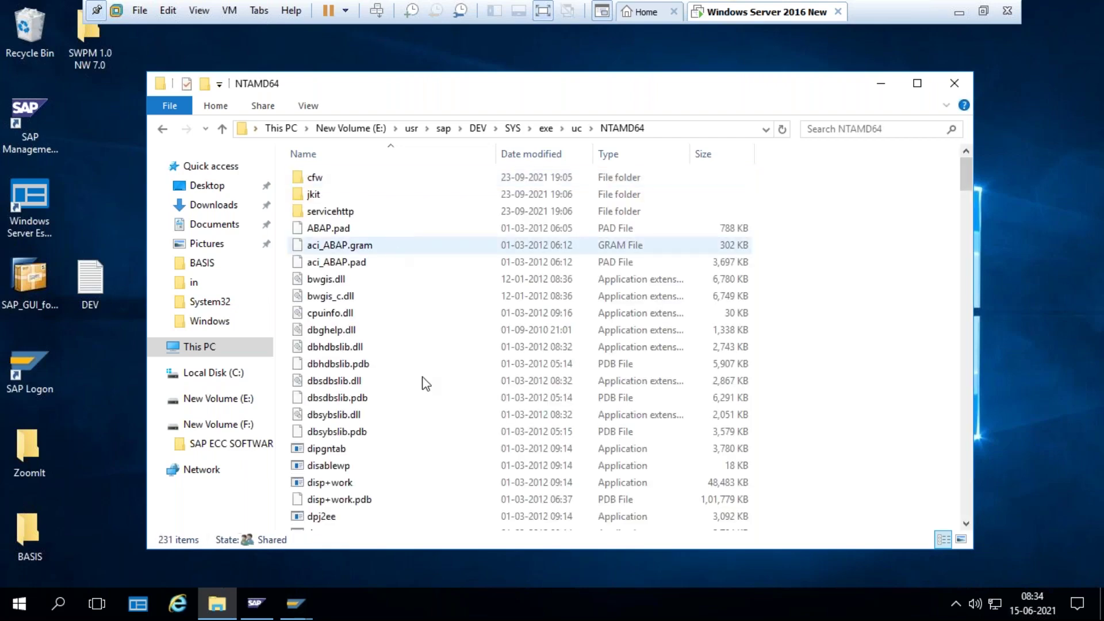
Step: Look through the kernel files in NTAMD64 down to the end of the list, and return to the kernal.jpg diagram
{"action": "scroll", "coordinate": [424, 382], "scroll_direction": "down", "scroll_amount": 15}
{"action": "scroll", "coordinate": [360, 387], "scroll_direction": "down", "scroll_amount": 20}
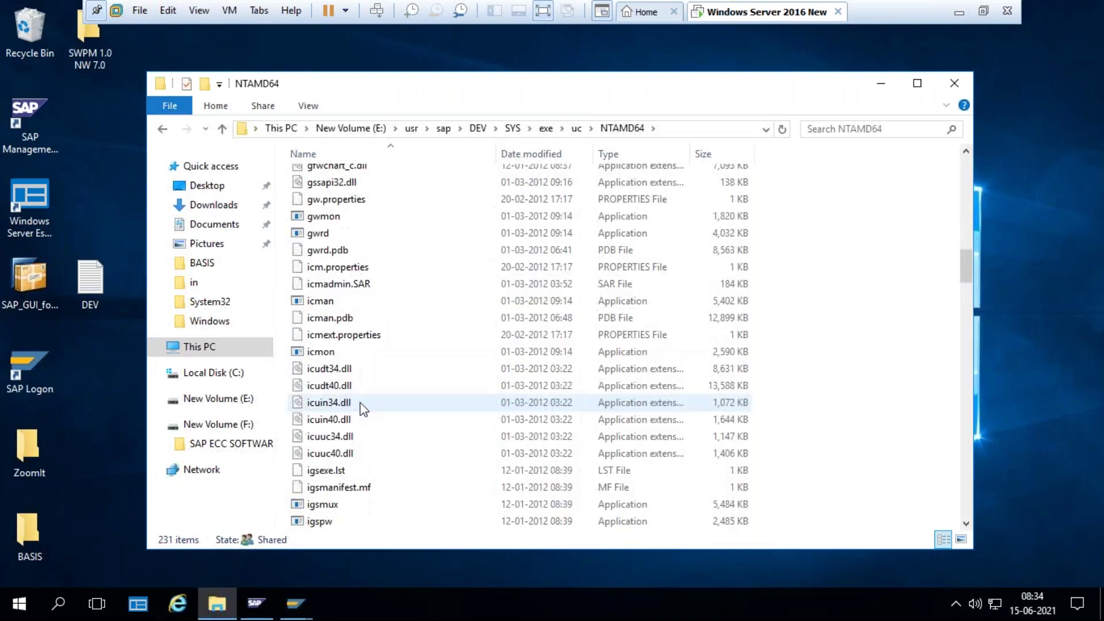
{"action": "scroll", "coordinate": [368, 420], "scroll_direction": "down", "scroll_amount": 20}
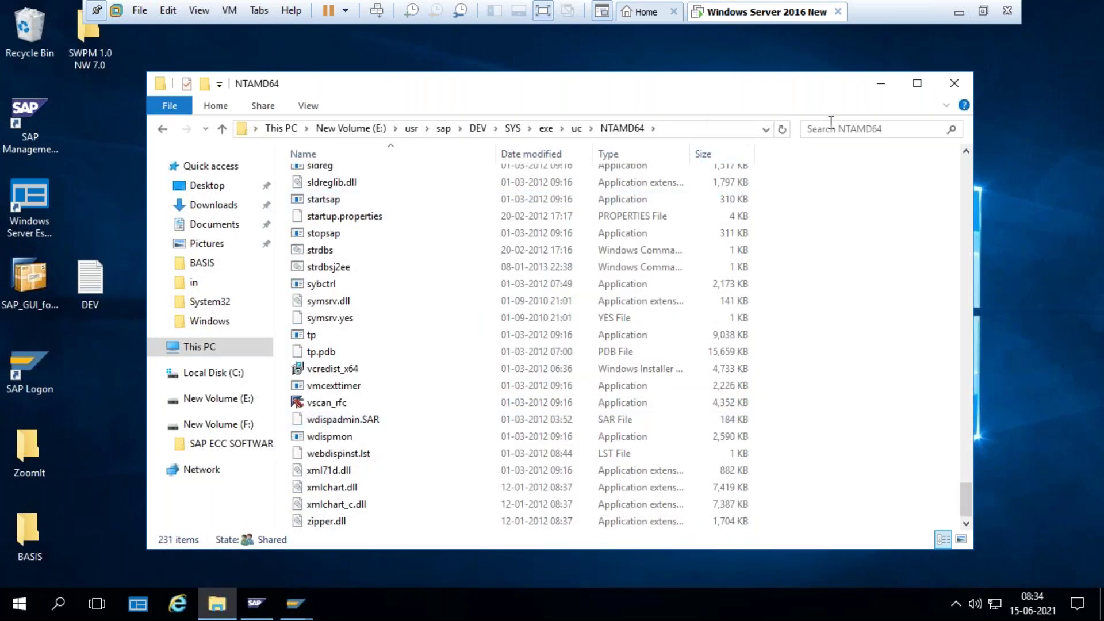
{"action": "left_click", "coordinate": [880, 83]}
{"action": "left_click", "coordinate": [958, 13]}
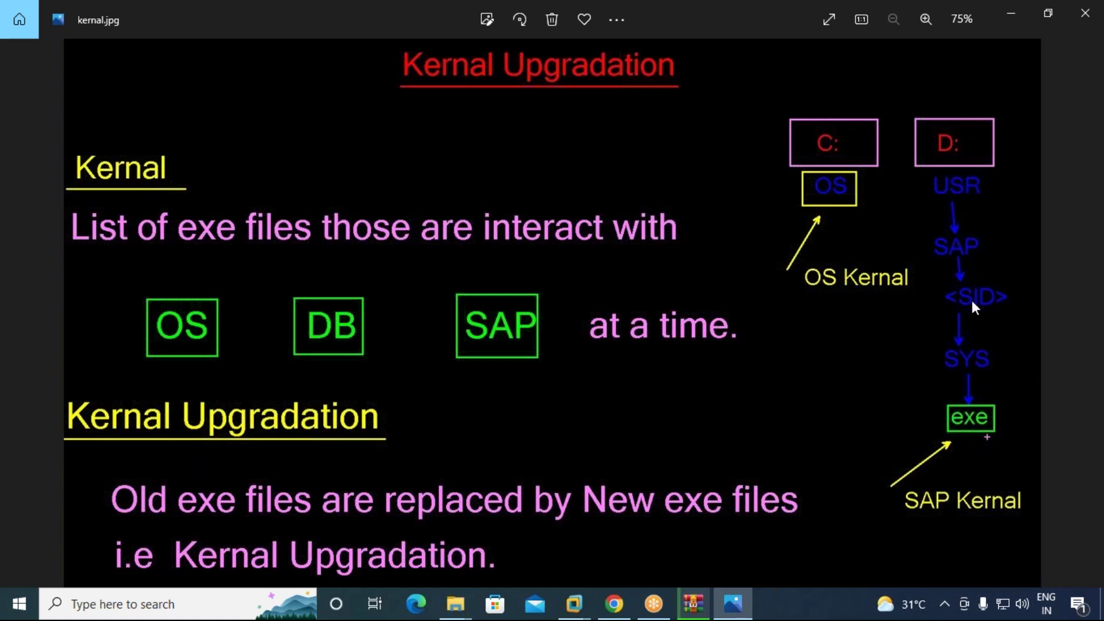
Step: Bring the NTAMD64 folder in the virtual machine back up and show its full path as editable text
{"action": "left_click", "coordinate": [574, 604]}
{"action": "left_click", "coordinate": [676, 543]}
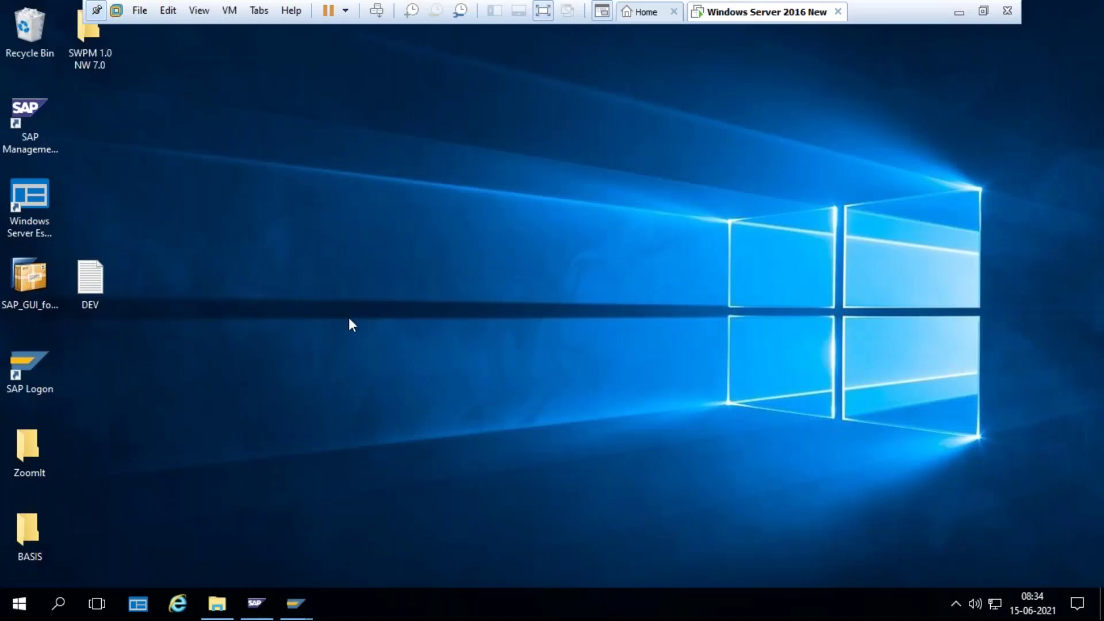
{"action": "left_click", "coordinate": [217, 604]}
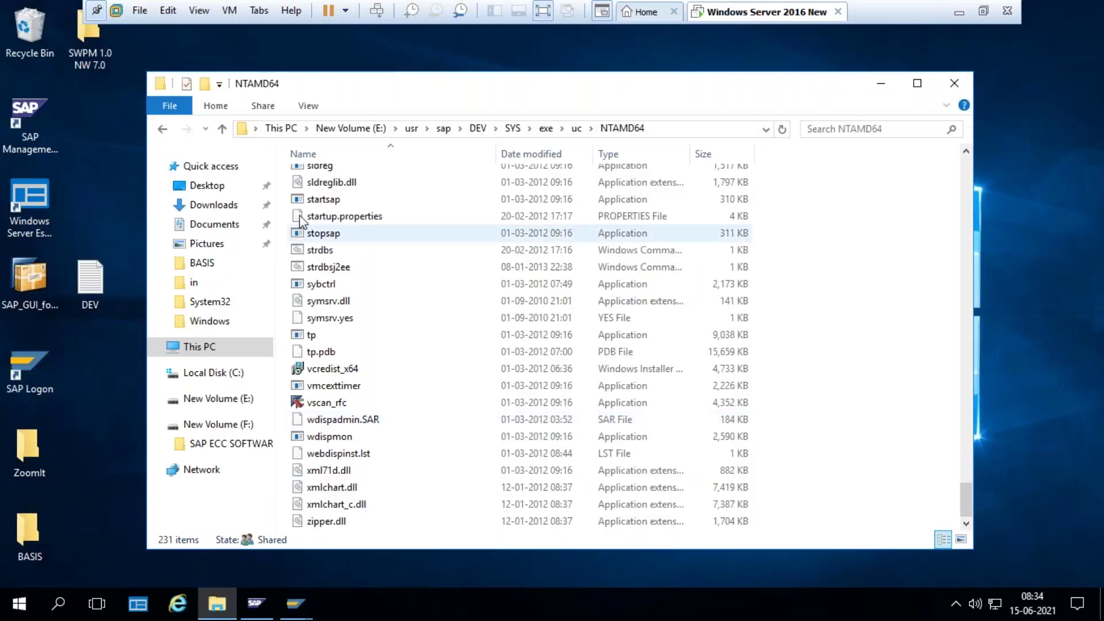
{"action": "left_click", "coordinate": [659, 133]}
{"action": "left_click", "coordinate": [292, 130]}
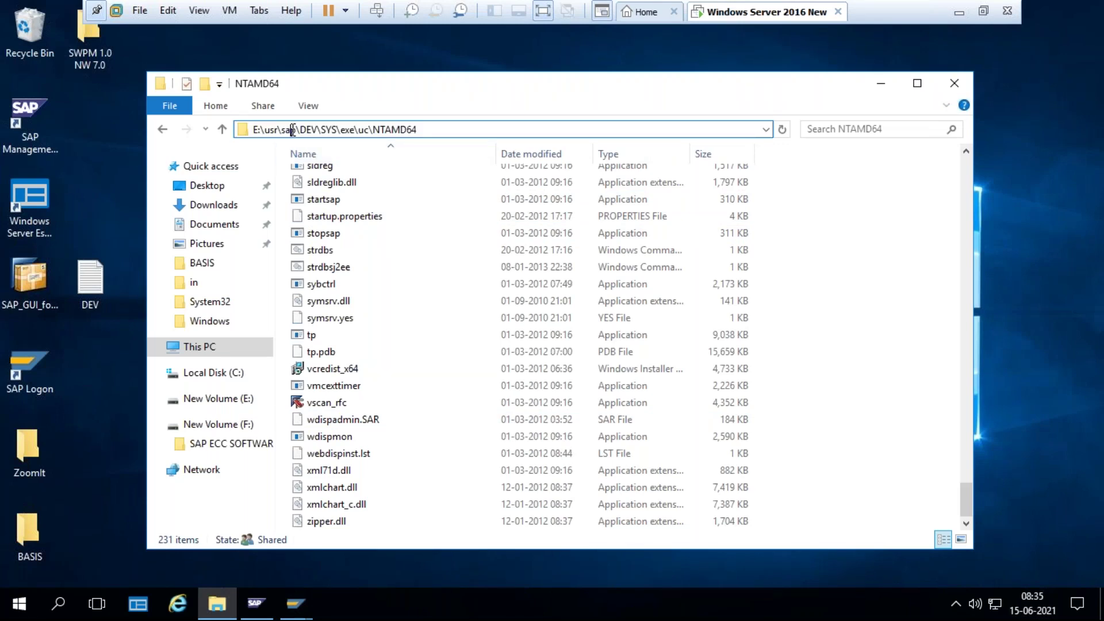
Step: Magnify the folder path, outline its E:\usr\sap\DEV\SYS\exe part with a red rectangle, and return to the kernal.jpg diagram
{"action": "key", "text": "ctrl+1"}
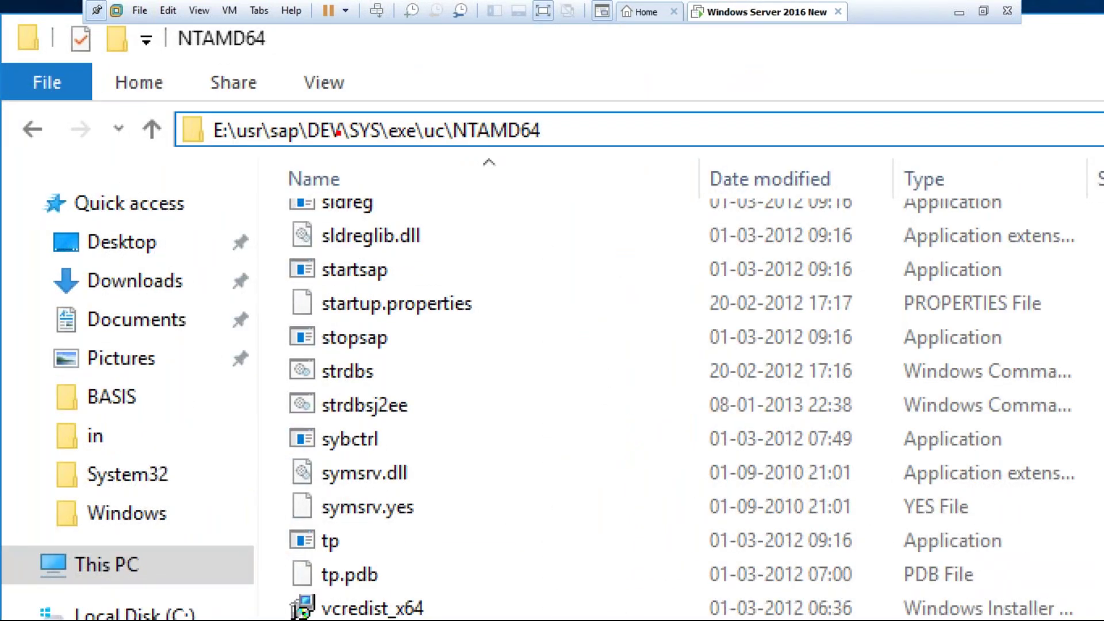
{"action": "left_click", "coordinate": [326, 130]}
{"action": "left_click_drag", "start_coordinate": [215, 99], "coordinate": [418, 158]}
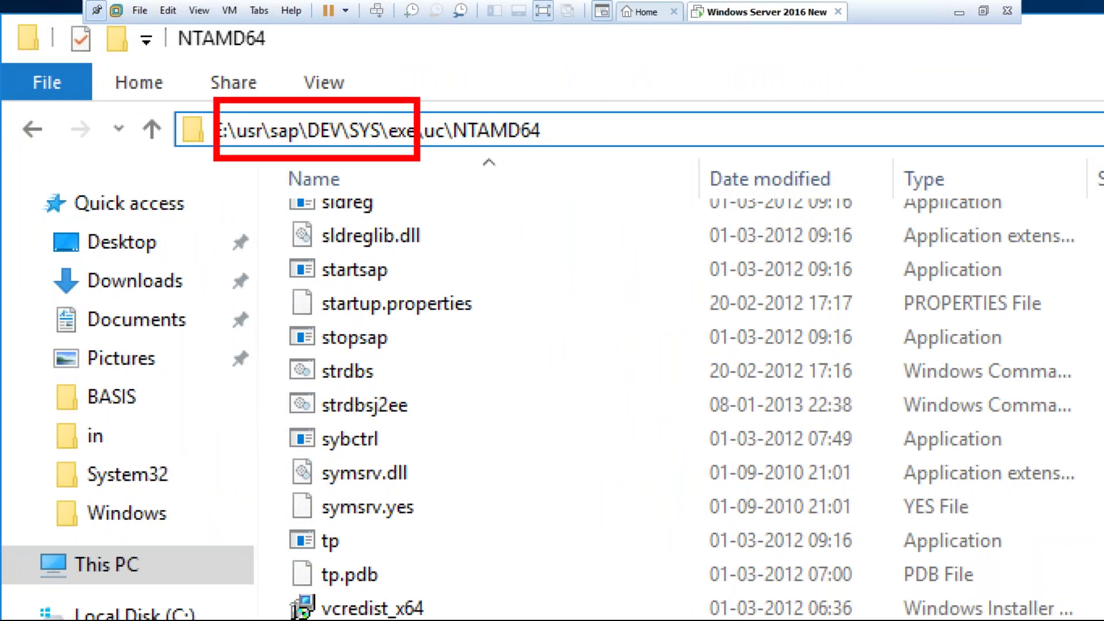
{"action": "key", "text": "Escape"}
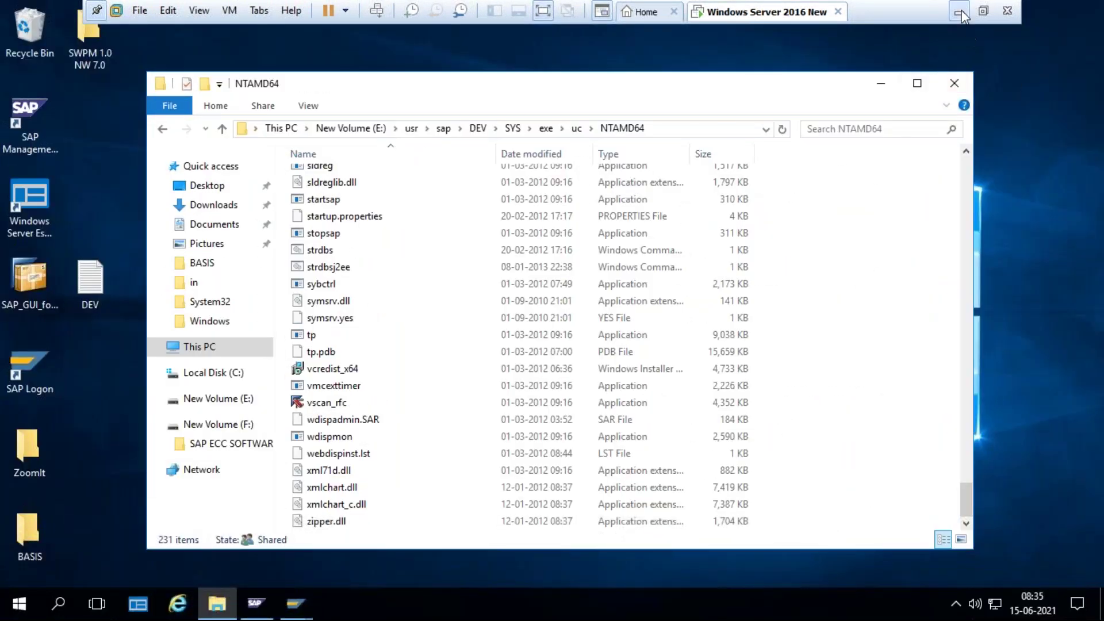
{"action": "key", "text": "alt+Tab"}
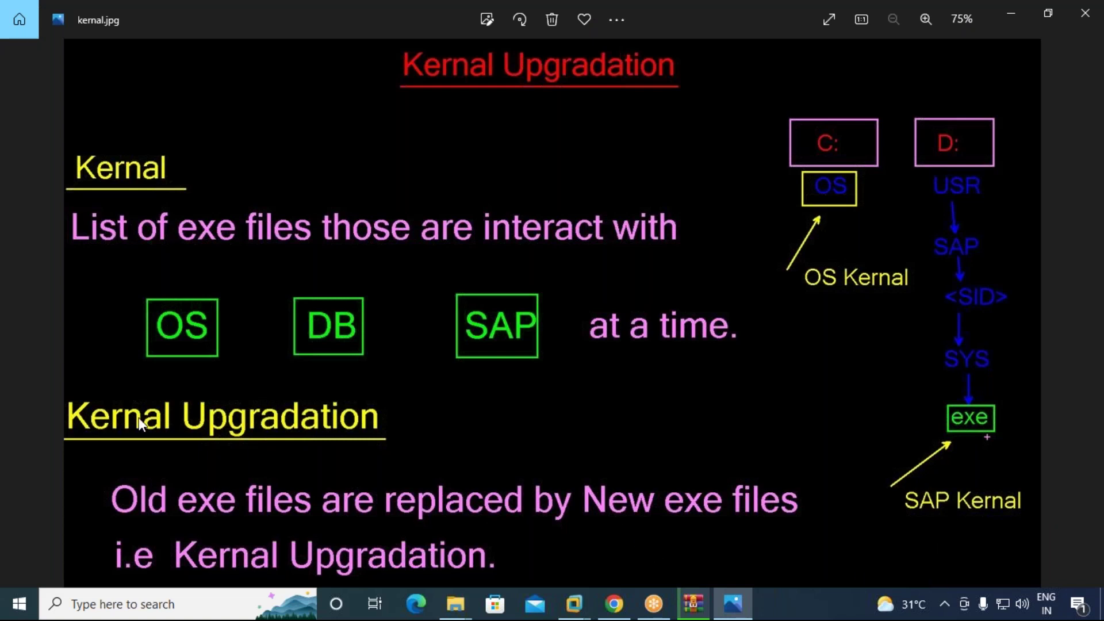
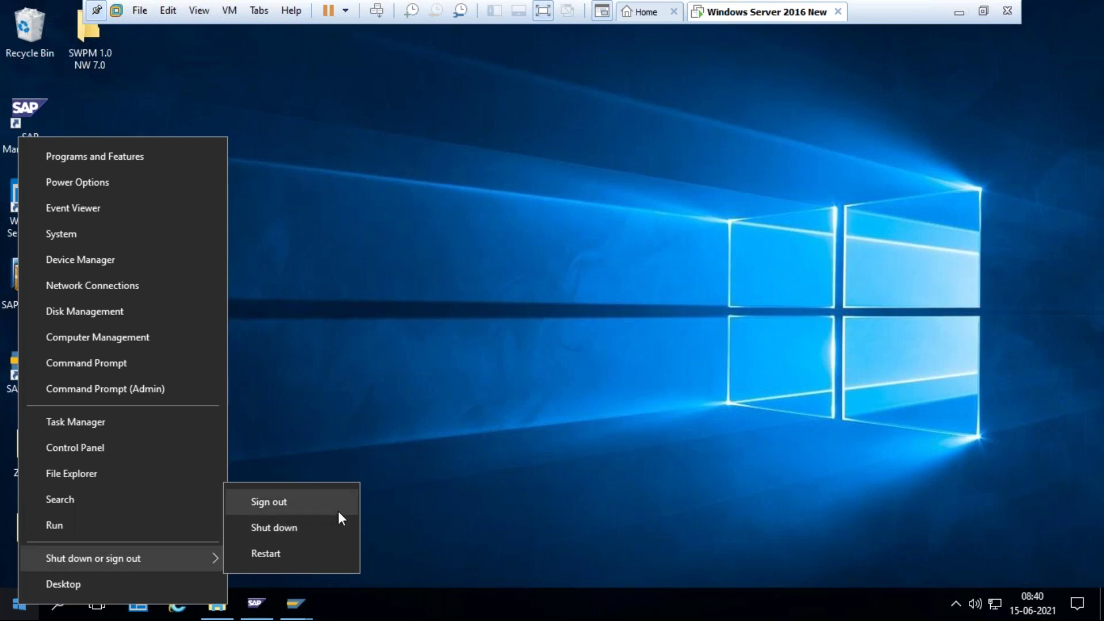
Step: Sign out of the Windows Server session despite the open apps, and unlock the lock screen to reach the sign-in form
{"action": "left_click", "coordinate": [309, 502]}
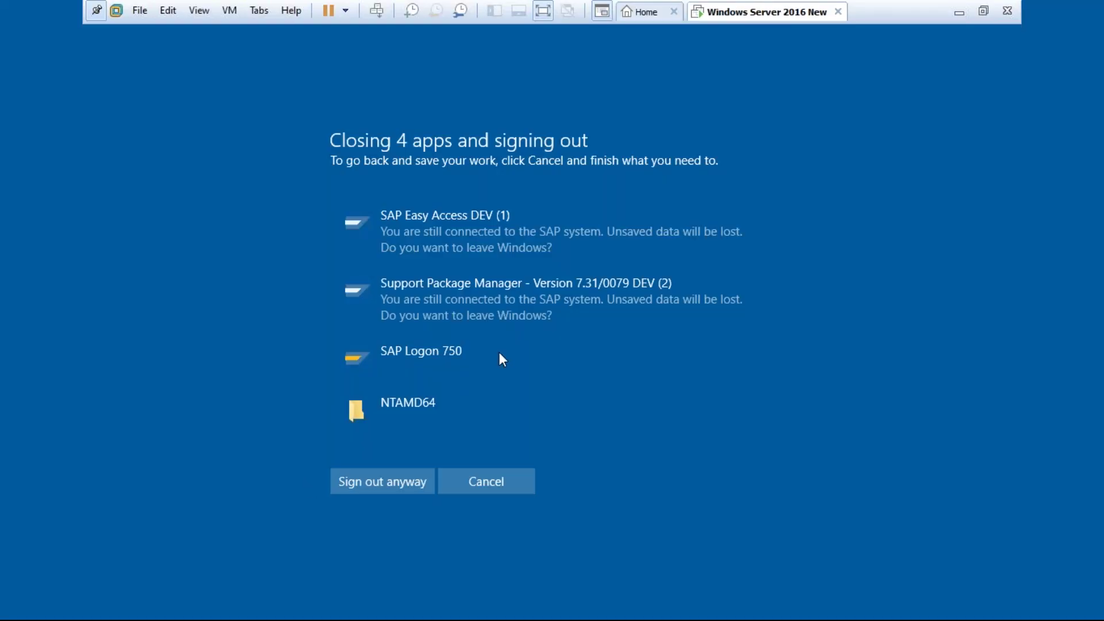
{"action": "left_click", "coordinate": [397, 482]}
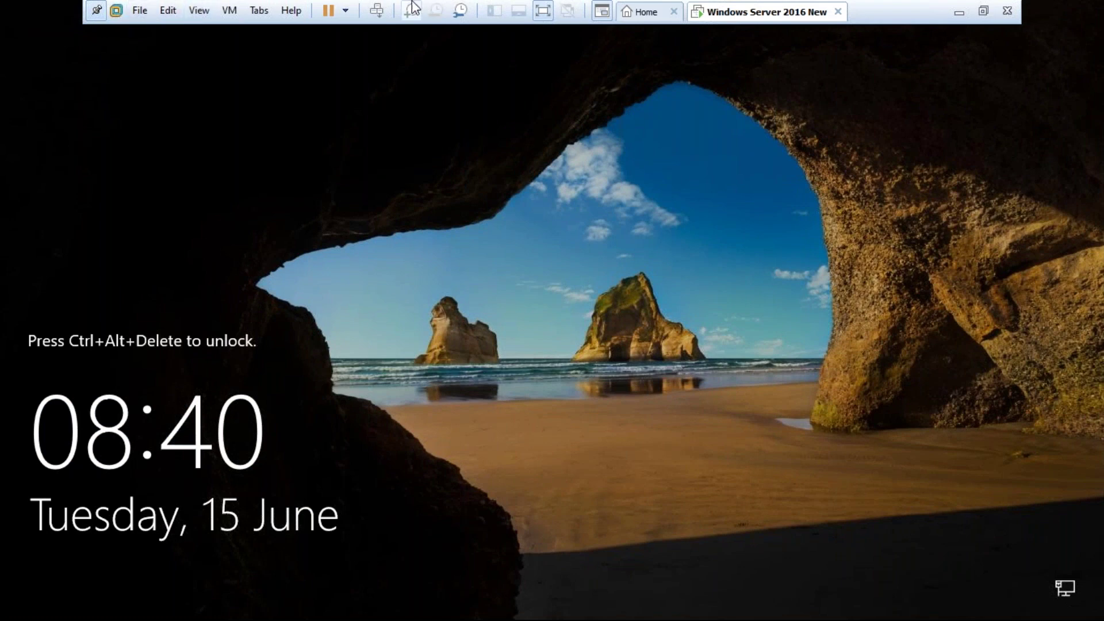
{"action": "key", "text": "ctrl+alt+Insert"}
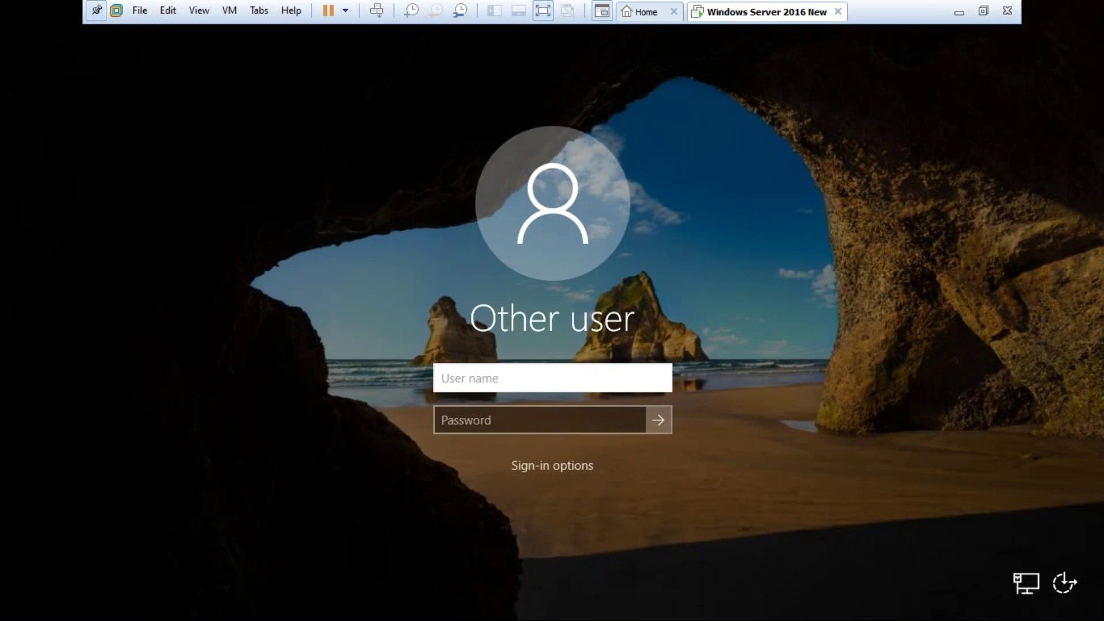
Step: Sign in to the server as devadm, clearing the first password entry and retyping the account password
{"action": "type", "text": "devadm"}
{"action": "key", "text": "Tab"}
{"action": "type", "text": "••••••"}
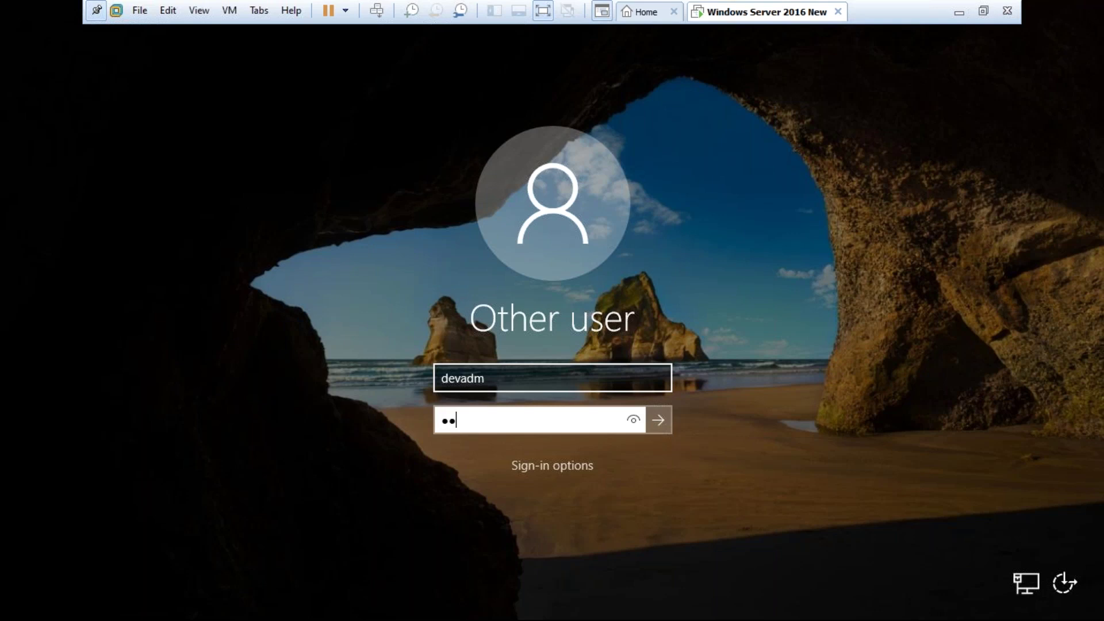
{"action": "key", "text": "BackSpace"}
{"action": "key", "text": "BackSpace"}
{"action": "key", "text": "BackSpace"}
{"action": "key", "text": "BackSpace"}
{"action": "key", "text": "BackSpace"}
{"action": "key", "text": "BackSpace"}
{"action": "type", "text": "••••••••"}
{"action": "key", "text": "Return"}
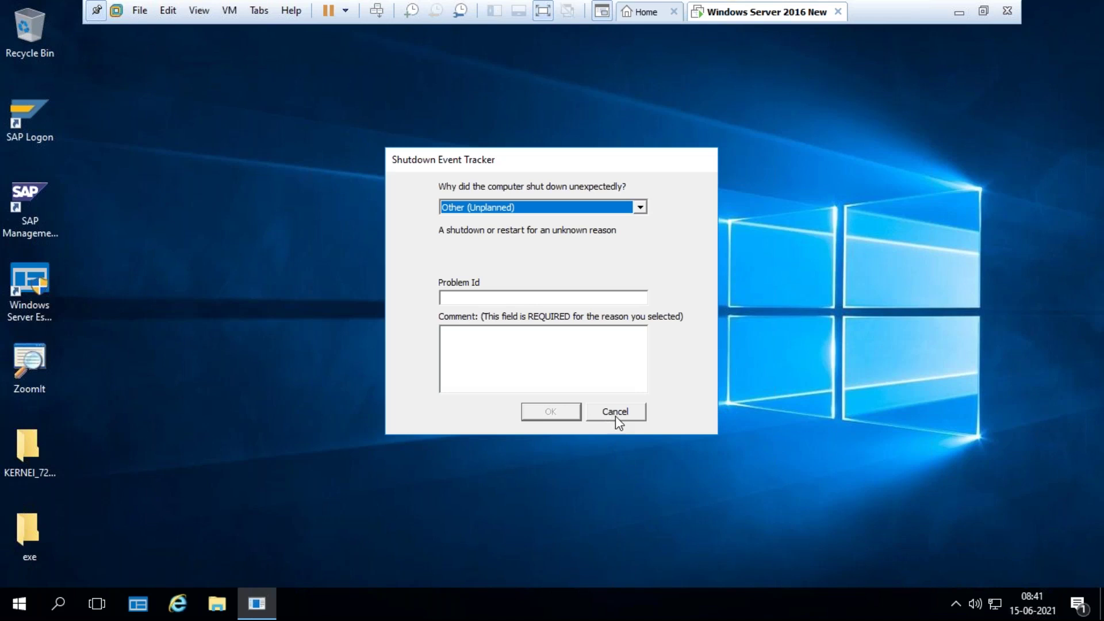
Step: Dismiss the Shutdown Event Tracker without giving a reason and refresh the server desktop
{"action": "left_click", "coordinate": [614, 414]}
{"action": "right_click", "coordinate": [312, 265]}
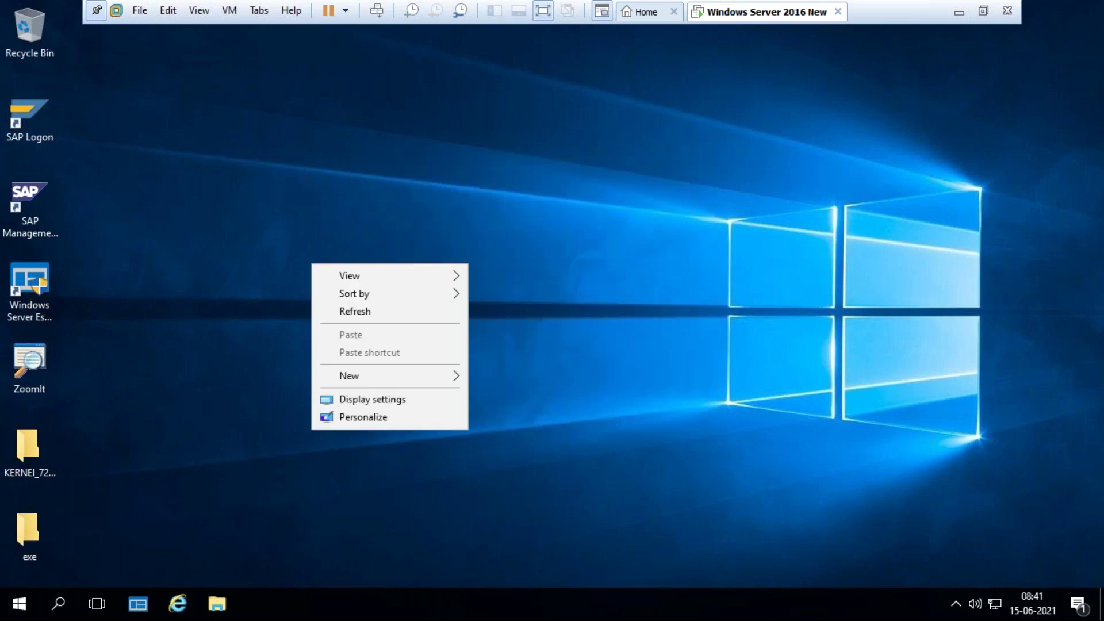
{"action": "left_click", "coordinate": [354, 313]}
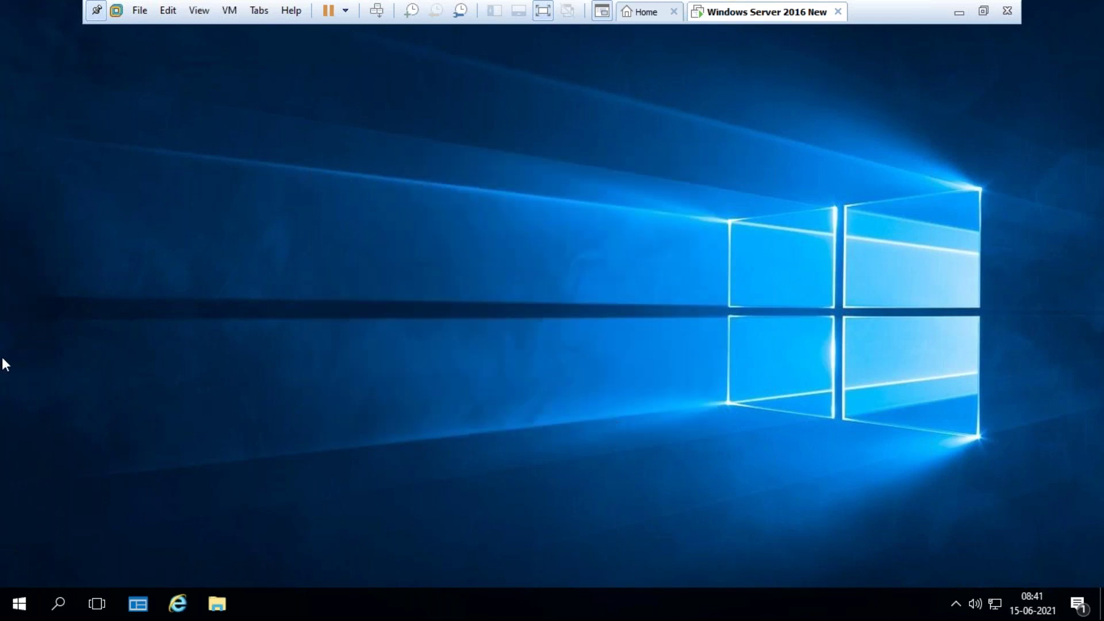
Step: Launch the SAP Management Console with permission to make changes, and cancel the Configure Windows Server Essentials wizard
{"action": "left_click", "coordinate": [32, 216]}
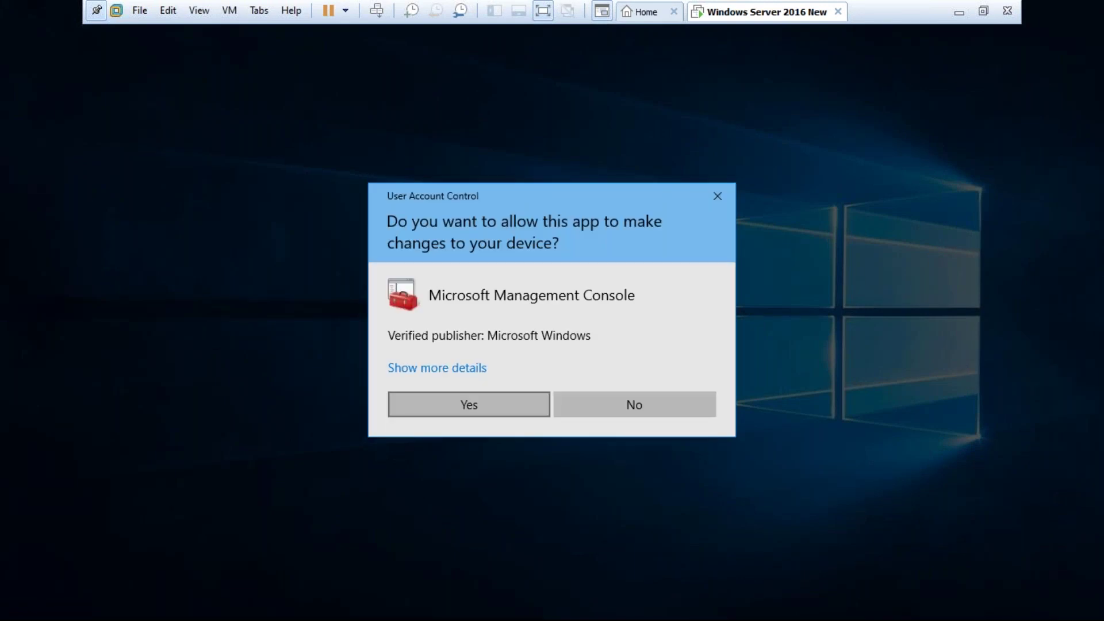
{"action": "key", "text": "Return"}
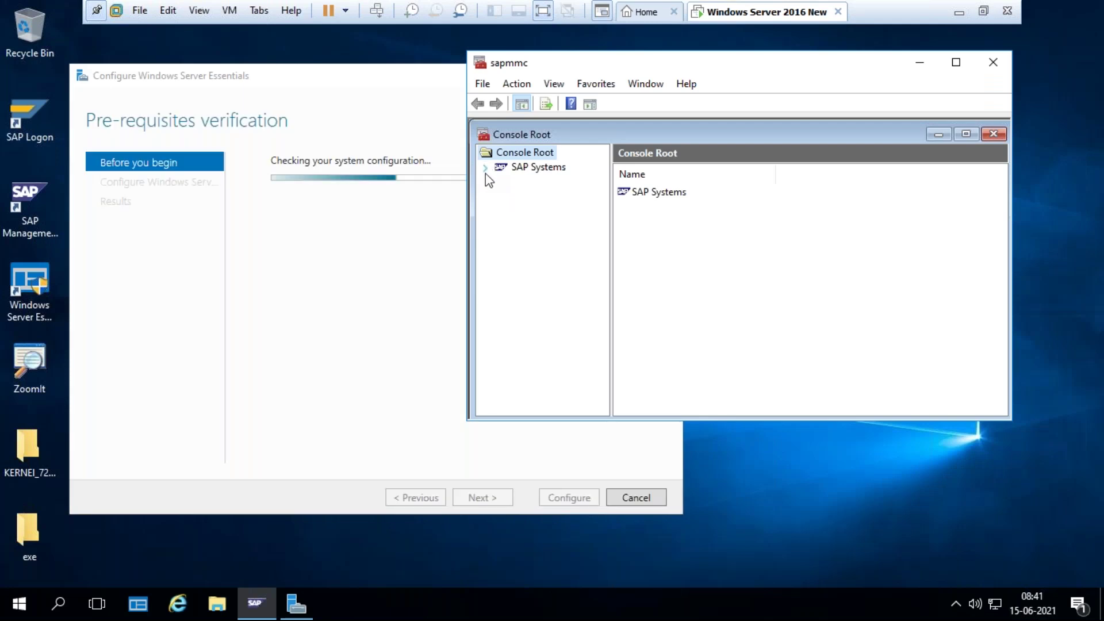
{"action": "left_click", "coordinate": [637, 488]}
{"action": "left_click", "coordinate": [553, 361]}
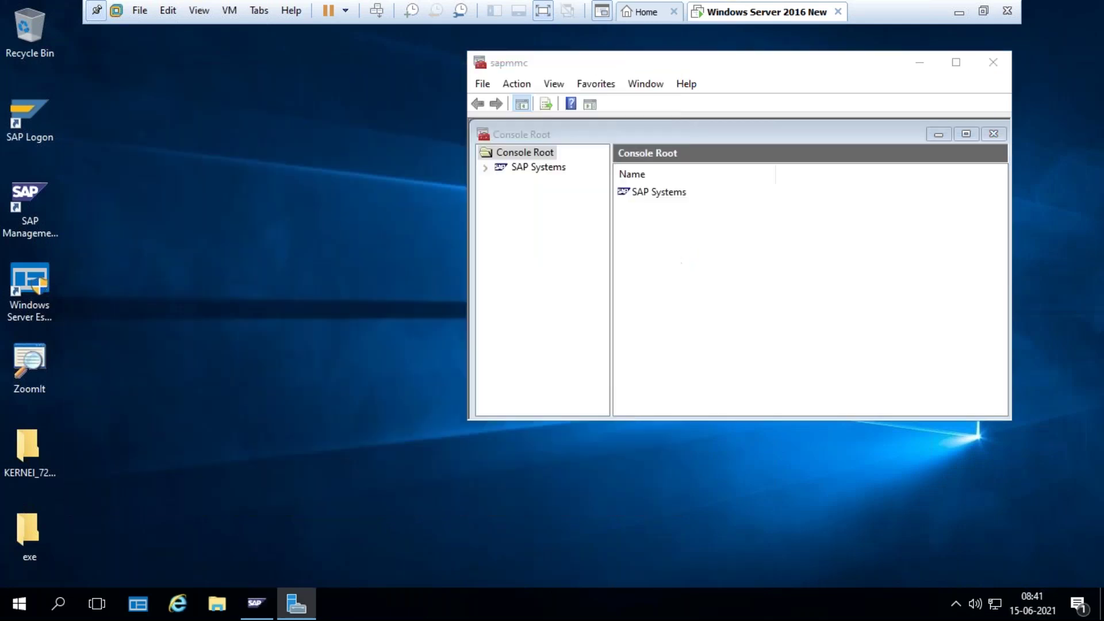
Step: Expand SAP Systems in the console, refresh the status of DAA and DEV, and minimize the console
{"action": "left_click", "coordinate": [486, 168]}
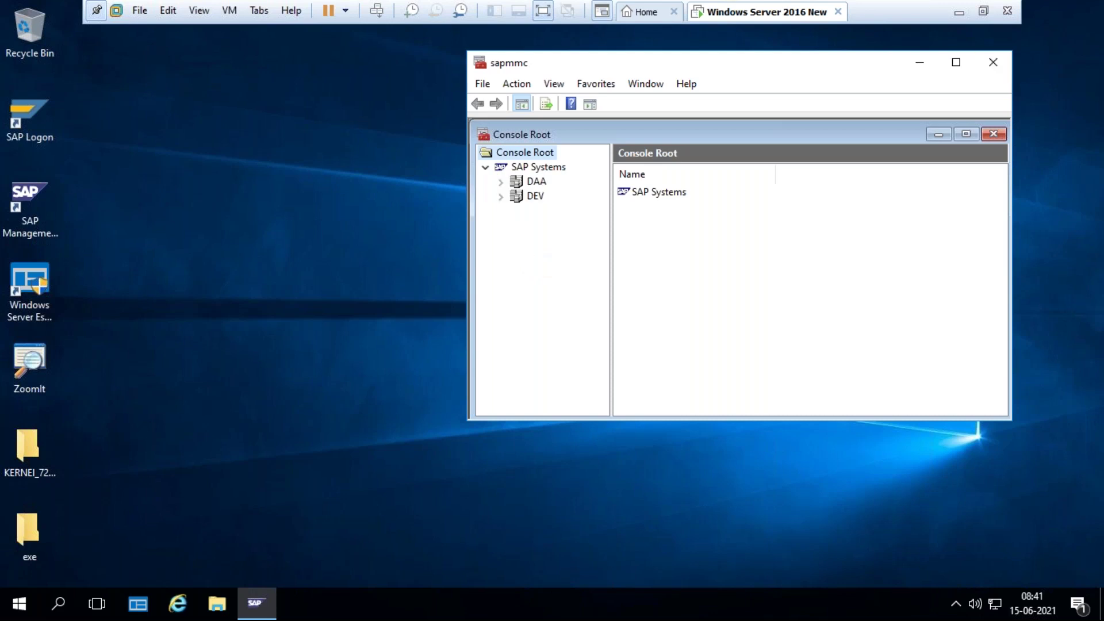
{"action": "left_click", "coordinate": [567, 170]}
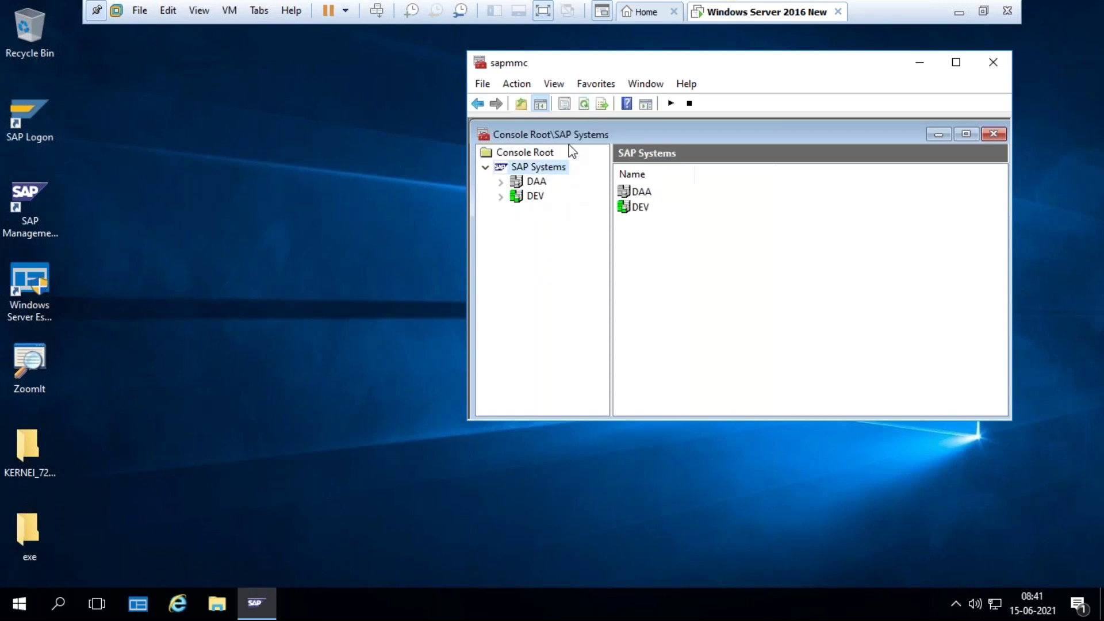
{"action": "left_click", "coordinate": [583, 105]}
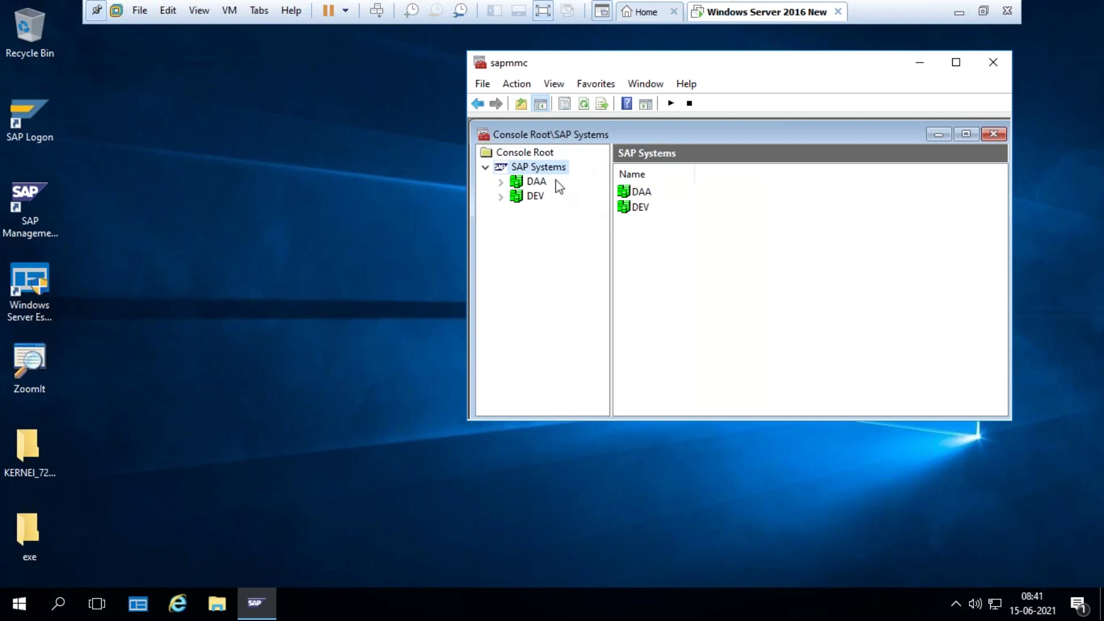
{"action": "left_click", "coordinate": [919, 62]}
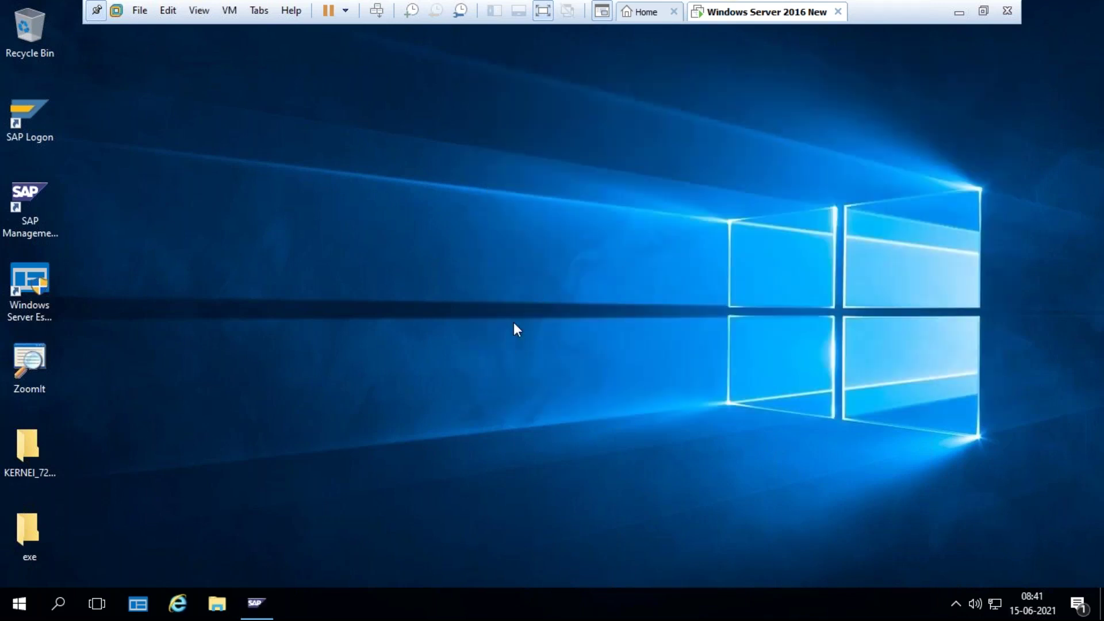
Step: Find and launch Command Prompt using the search term cmd, and briefly magnify its devadm prompt
{"action": "left_click", "coordinate": [59, 604]}
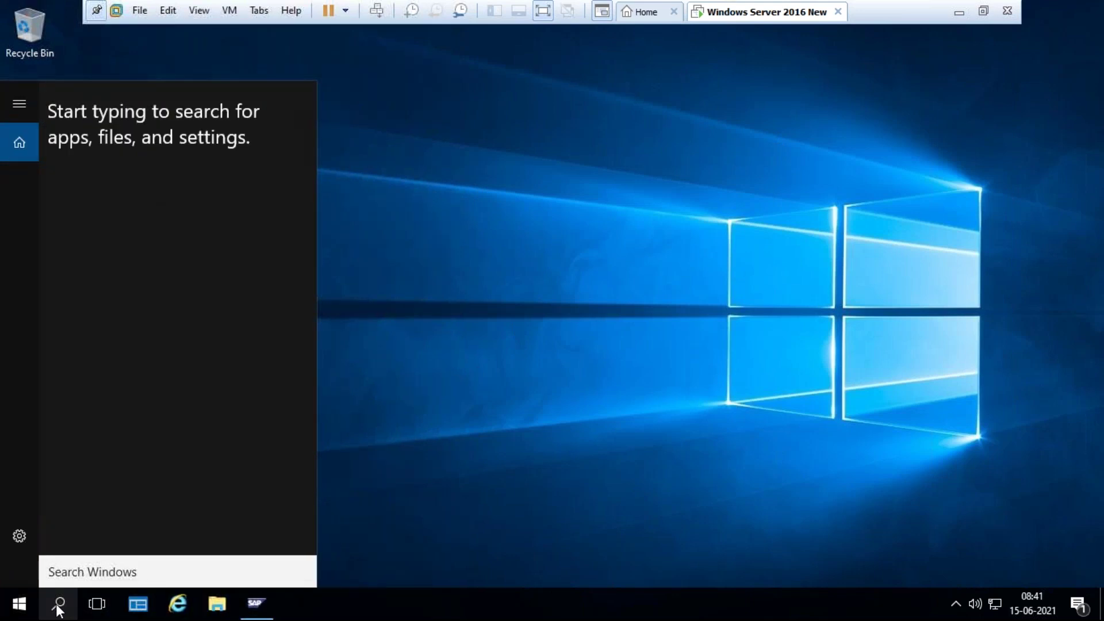
{"action": "type", "text": "cmd"}
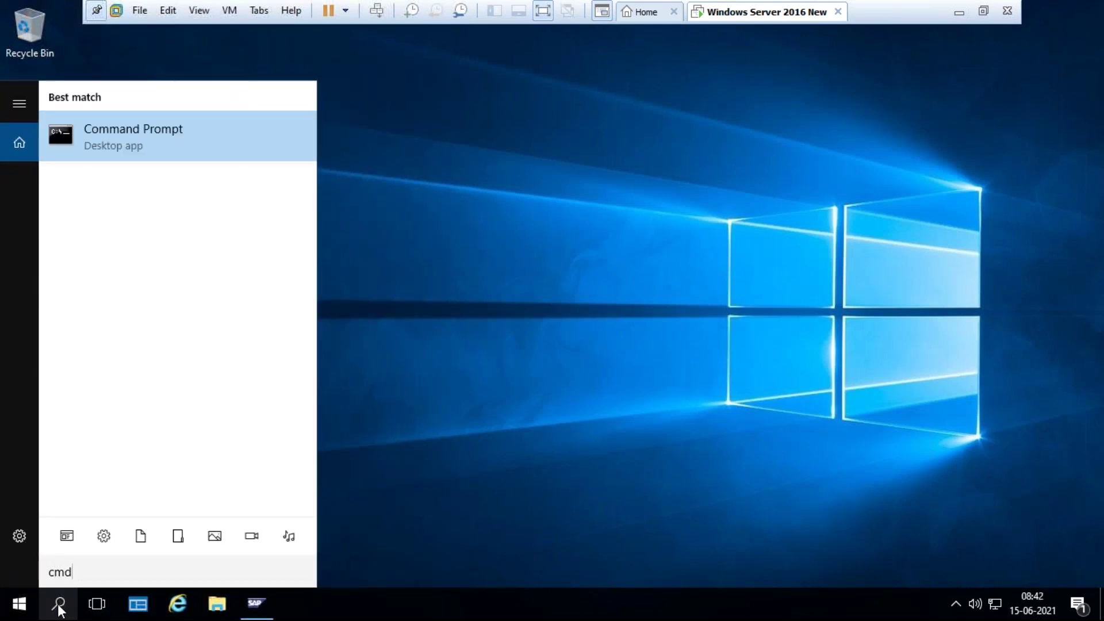
{"action": "left_click", "coordinate": [175, 131]}
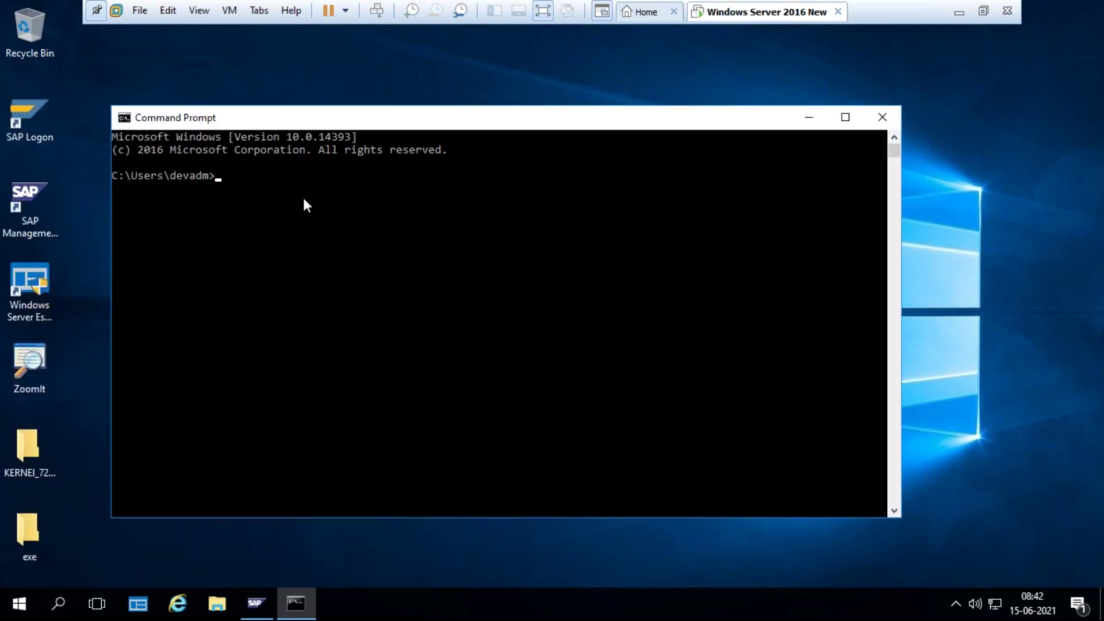
{"action": "key", "text": "ctrl+1"}
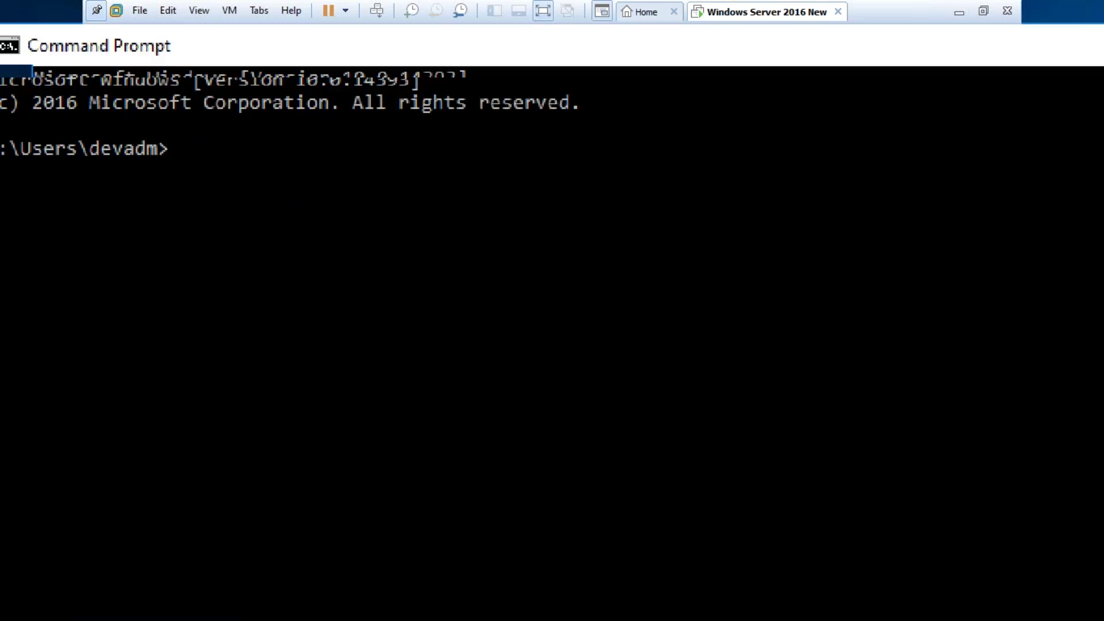
{"action": "key", "text": "Escape"}
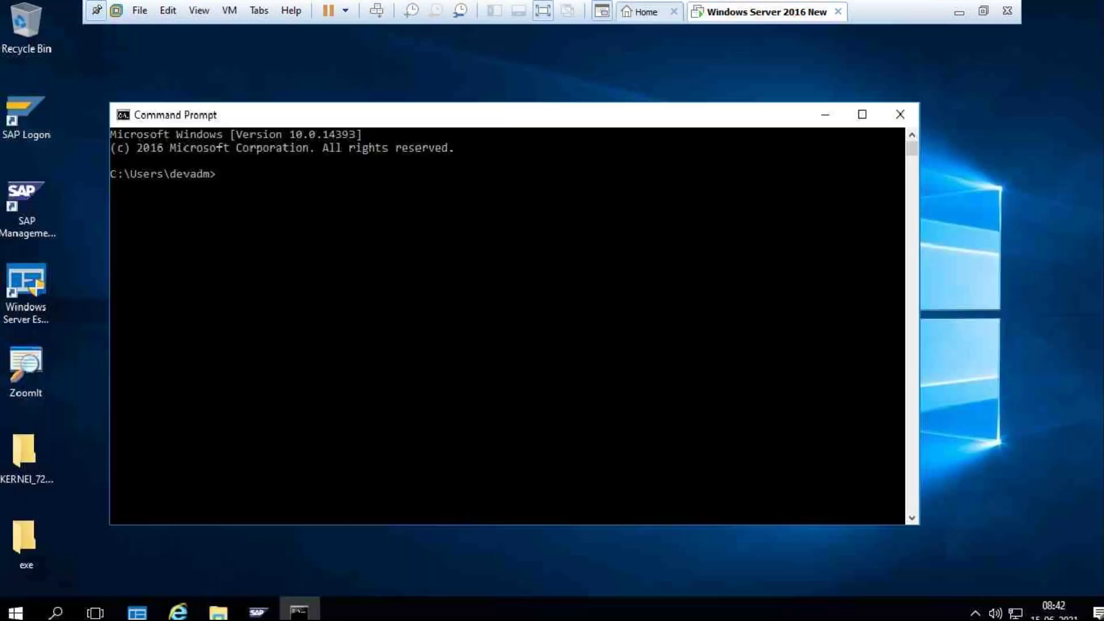
Step: Run DISP+WORK in Command Prompt to print the kernel information, and briefly magnify the output
{"action": "type", "text": "DISP+WP"}
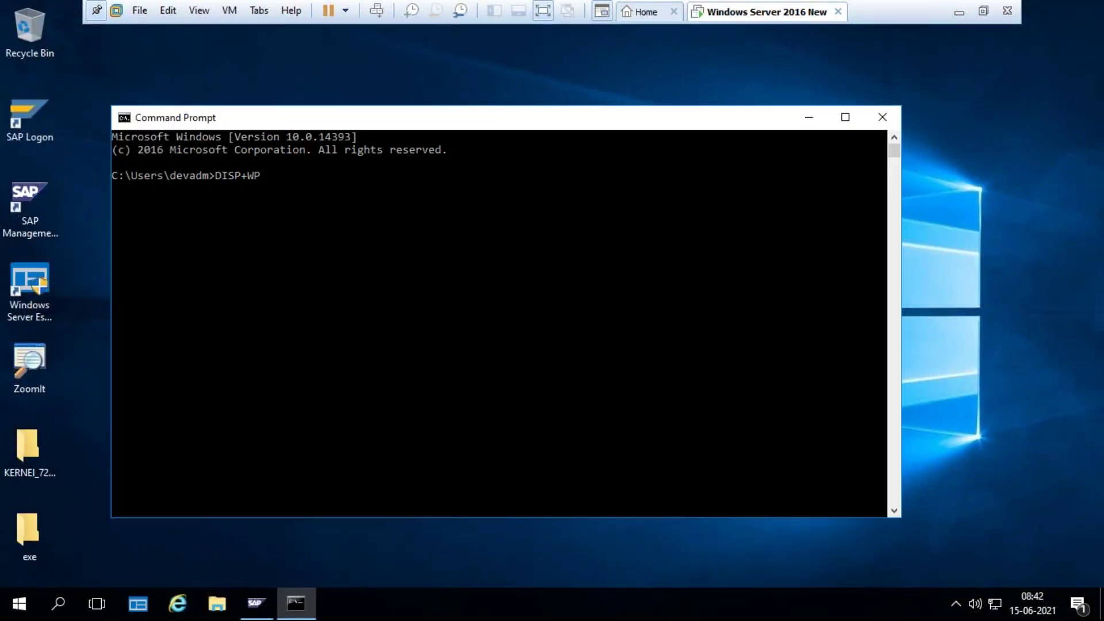
{"action": "key", "text": "BackSpace"}
{"action": "type", "text": "ORK"}
{"action": "key", "text": "Return"}
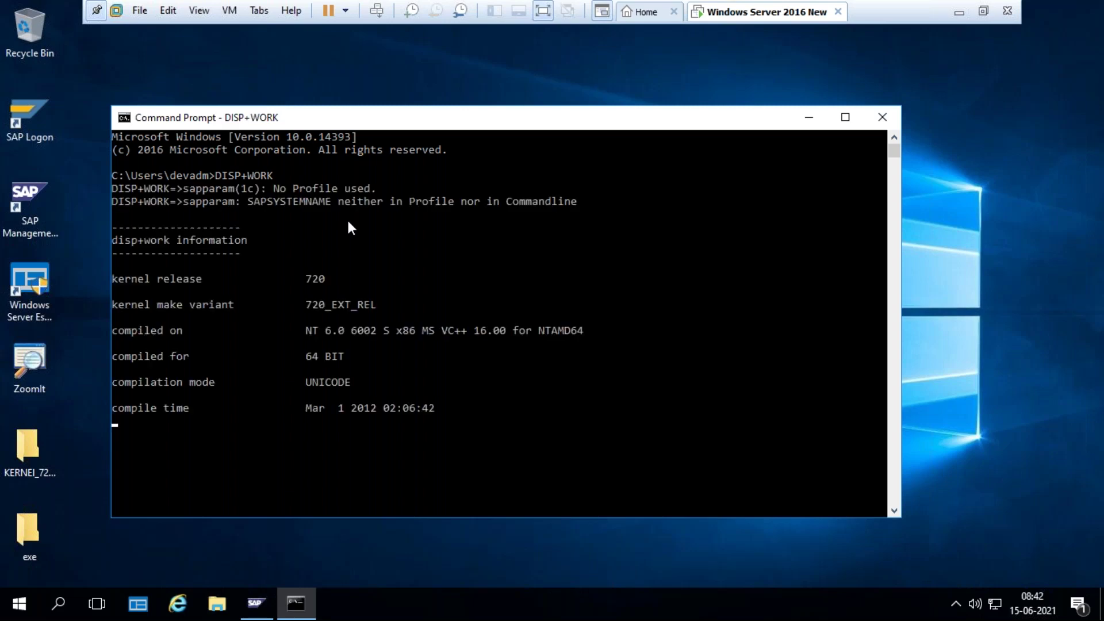
{"action": "key", "text": "ctrl+1"}
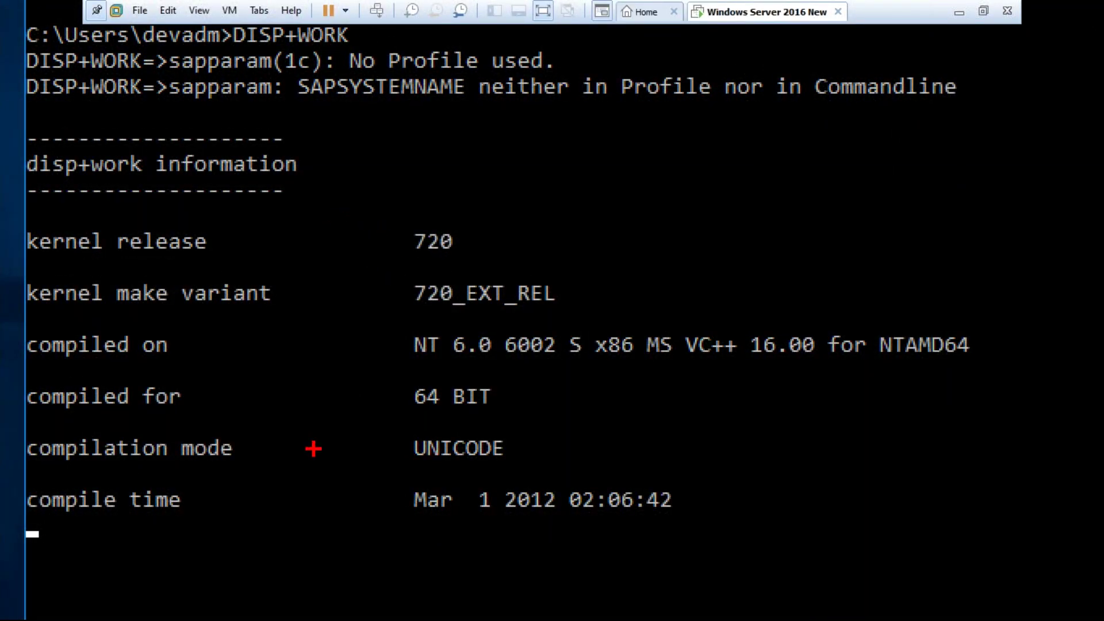
{"action": "key", "text": "Escape"}
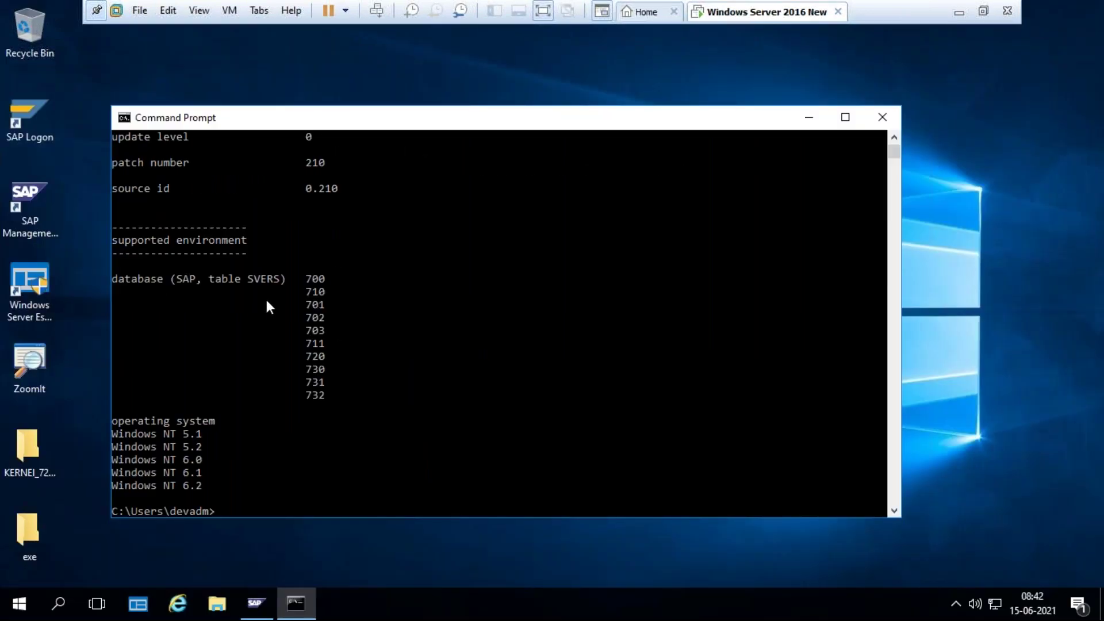
Step: Magnify the kernel details, outline the kernel make variant and patch number lines with red rectangles, and minimize Command Prompt
{"action": "scroll", "coordinate": [267, 299], "scroll_direction": "up", "scroll_amount": 5}
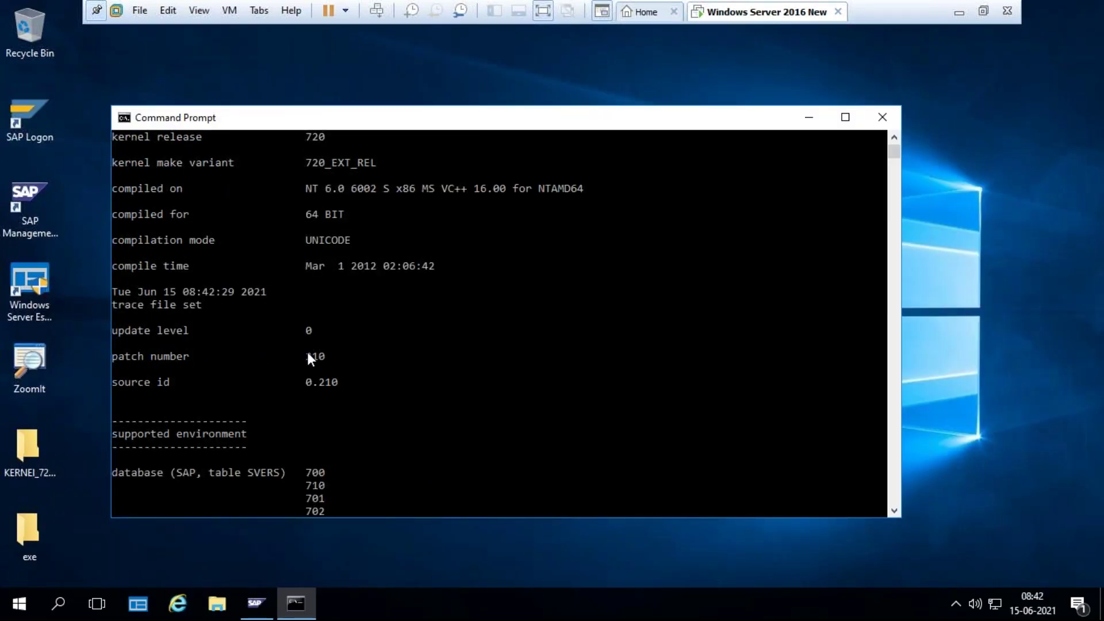
{"action": "key", "text": "ctrl+1"}
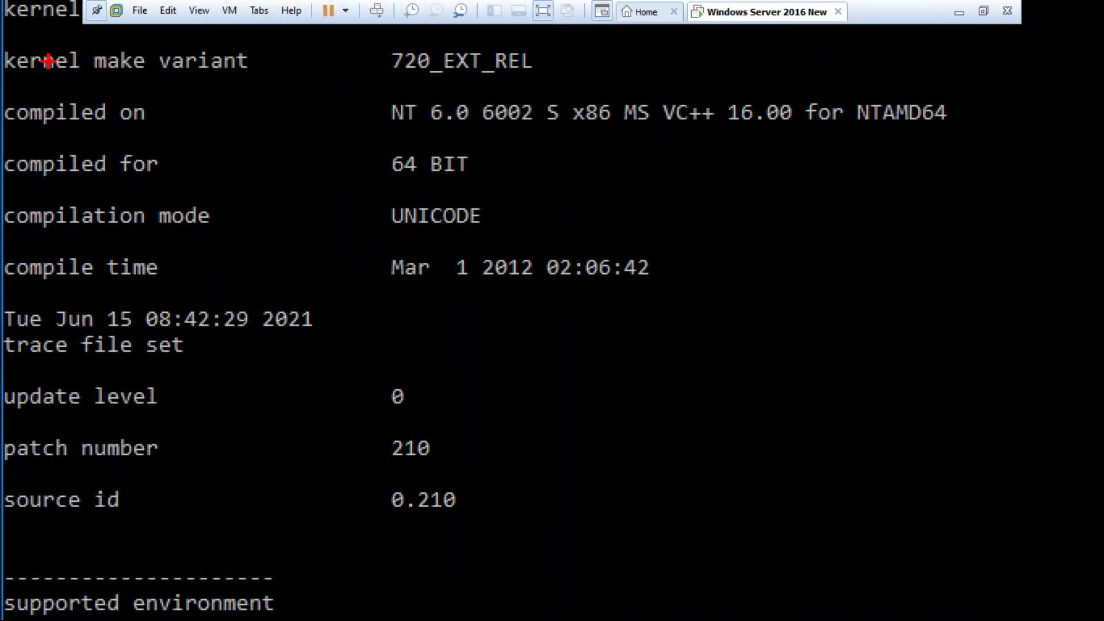
{"action": "mouse_move", "coordinate": [2, 41]}
{"action": "left_mouse_down"}
{"action": "mouse_move", "coordinate": [29, 69]}
{"action": "mouse_move", "coordinate": [547, 93]}
{"action": "left_mouse_up"}
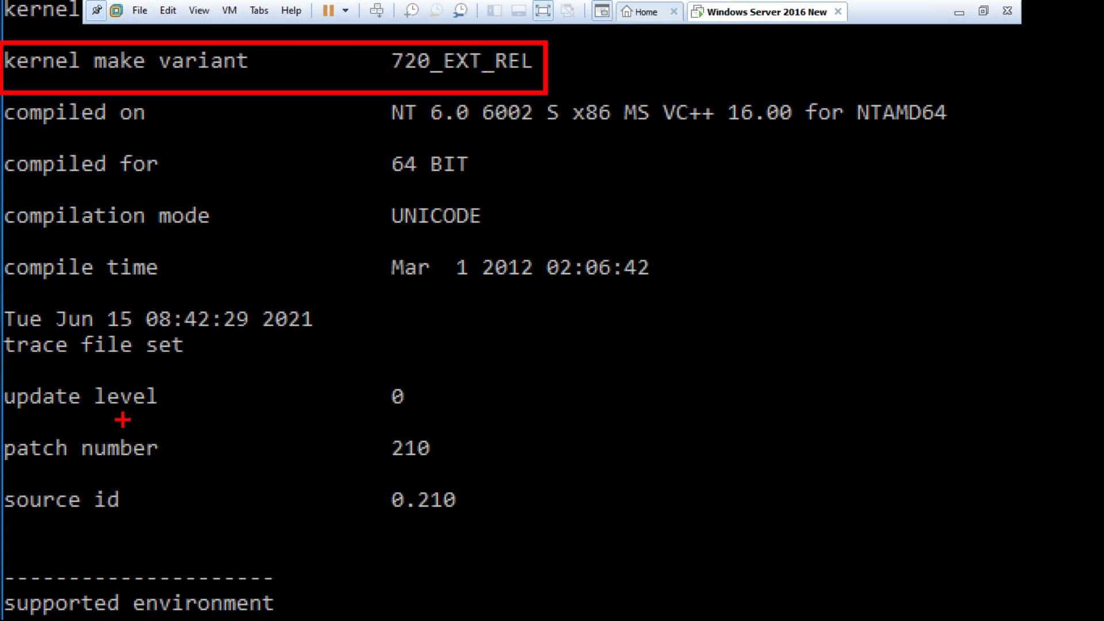
{"action": "mouse_move", "coordinate": [2, 418]}
{"action": "left_mouse_down"}
{"action": "mouse_move", "coordinate": [216, 465]}
{"action": "mouse_move", "coordinate": [469, 472]}
{"action": "left_mouse_up"}
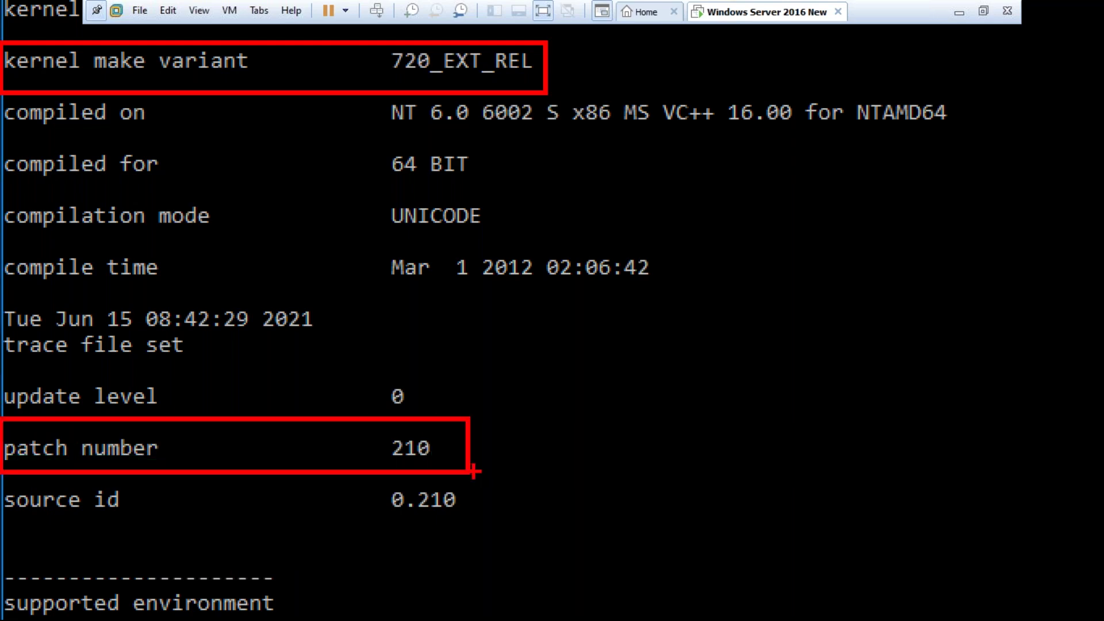
{"action": "key", "text": "Escape"}
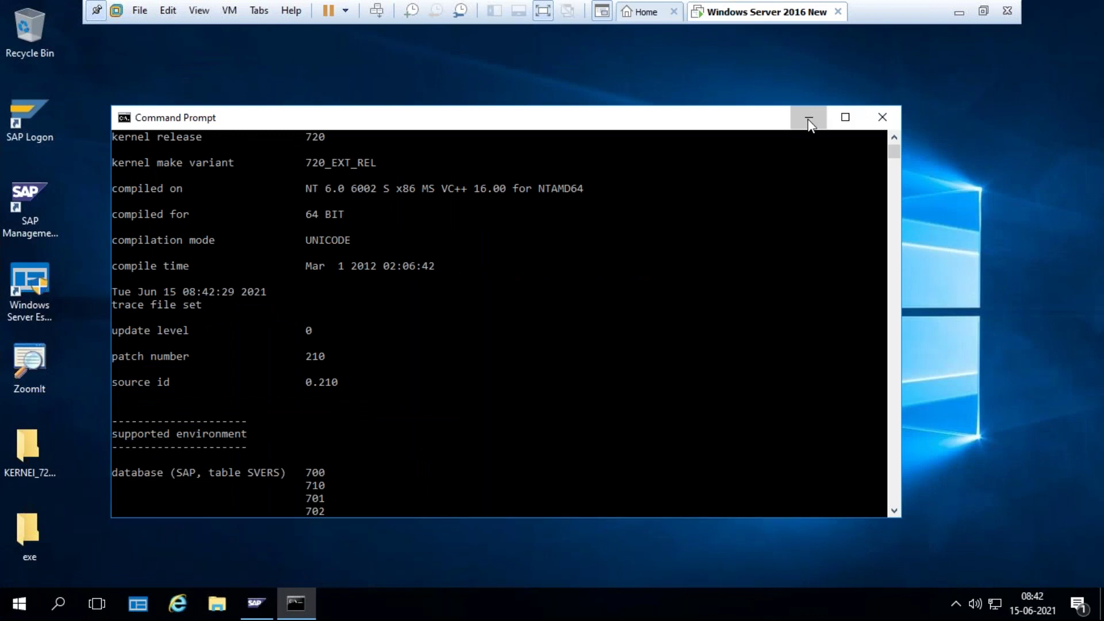
{"action": "left_click", "coordinate": [805, 115]}
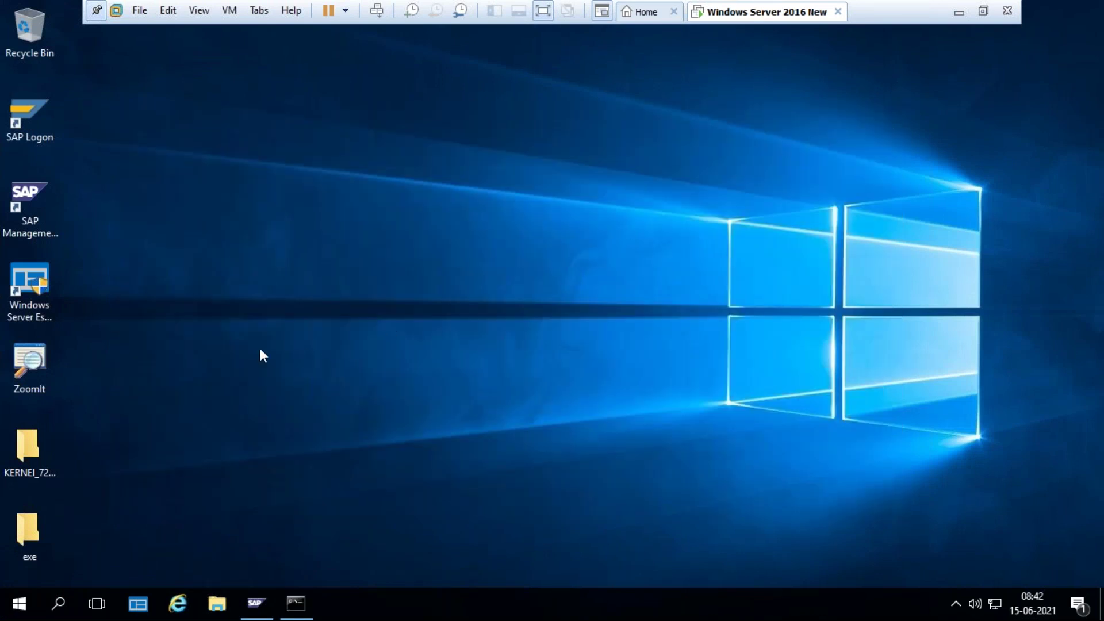
Step: Switch to SAP Logon, open the SAP BASIS connection to DEV, and minimize the SAP Logon window
{"action": "double_click", "coordinate": [12, 136]}
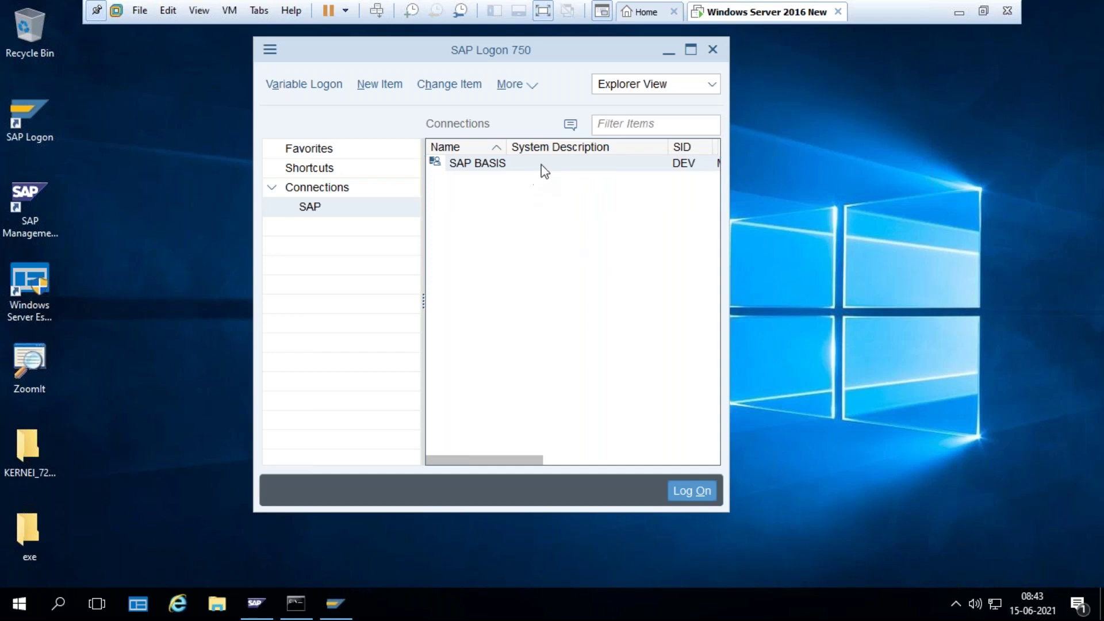
{"action": "left_click", "coordinate": [528, 460]}
{"action": "left_click_drag", "start_coordinate": [529, 460], "coordinate": [469, 468]}
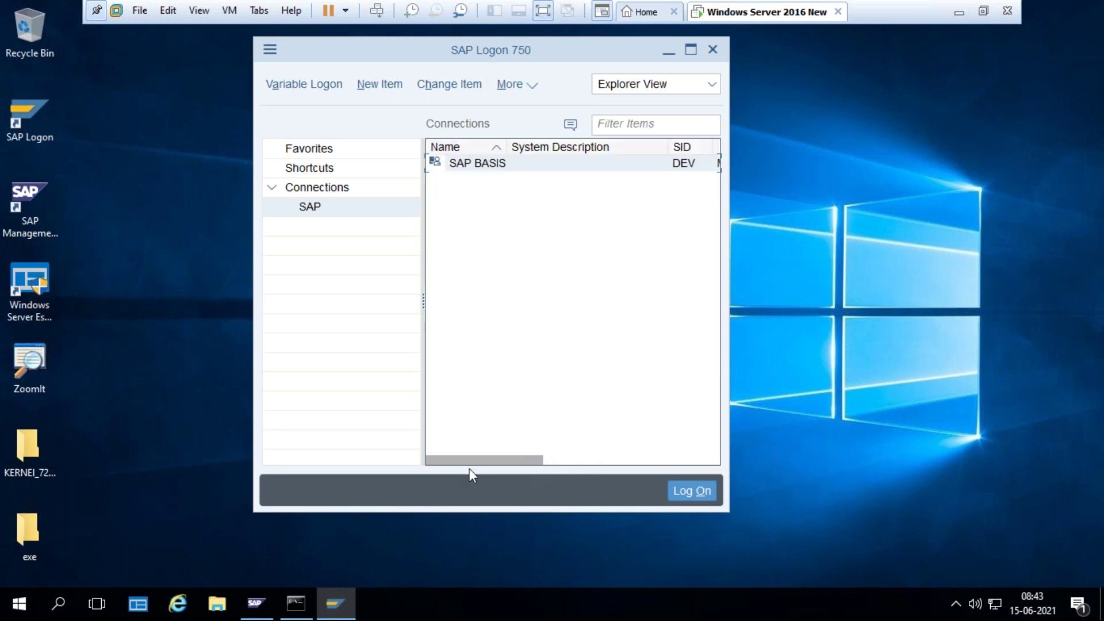
{"action": "double_click", "coordinate": [497, 165]}
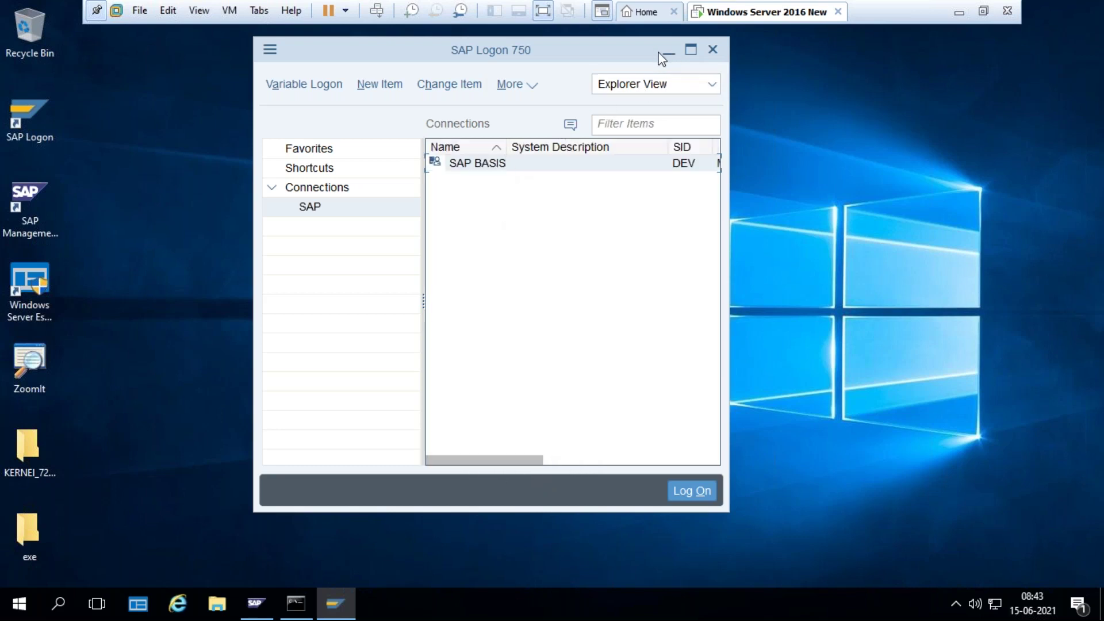
{"action": "left_click", "coordinate": [667, 51]}
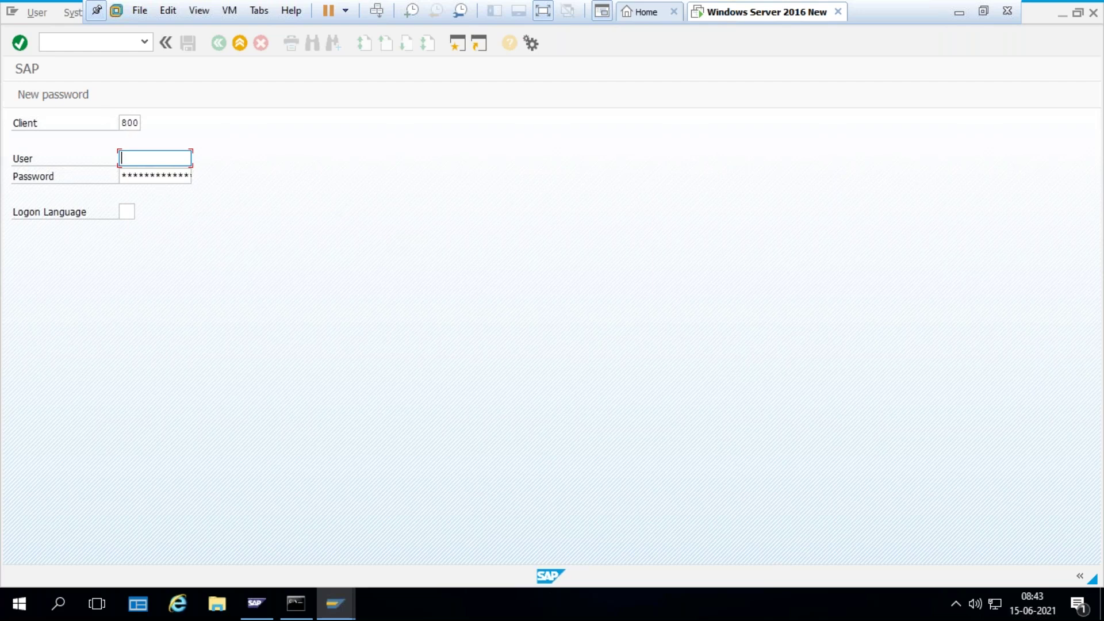
Step: Log on to client 800 as user sap* with the account password
{"action": "left_click", "coordinate": [122, 175]}
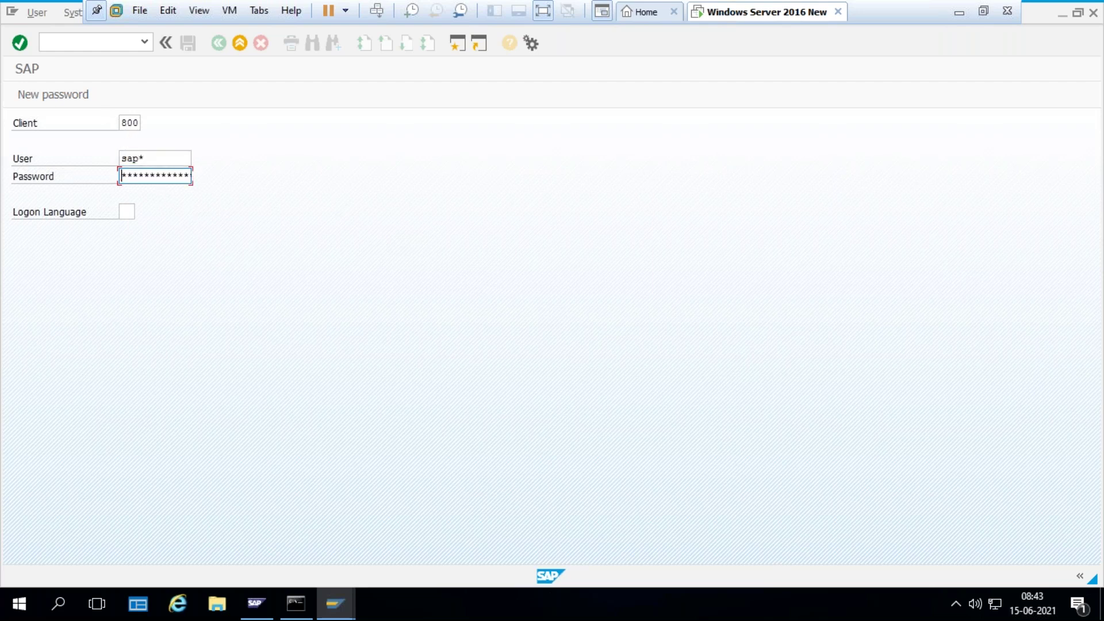
{"action": "key", "text": "Return"}
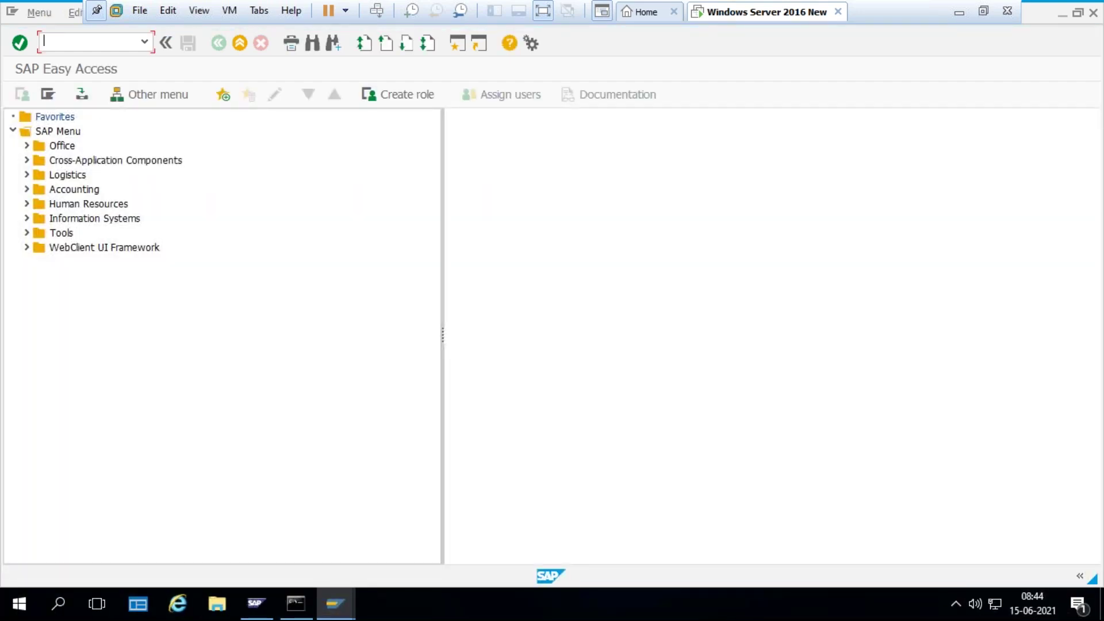
Step: Expand the SAP Easy Access status bar and view its list of system, client, user and transaction details
{"action": "left_click", "coordinate": [1078, 575]}
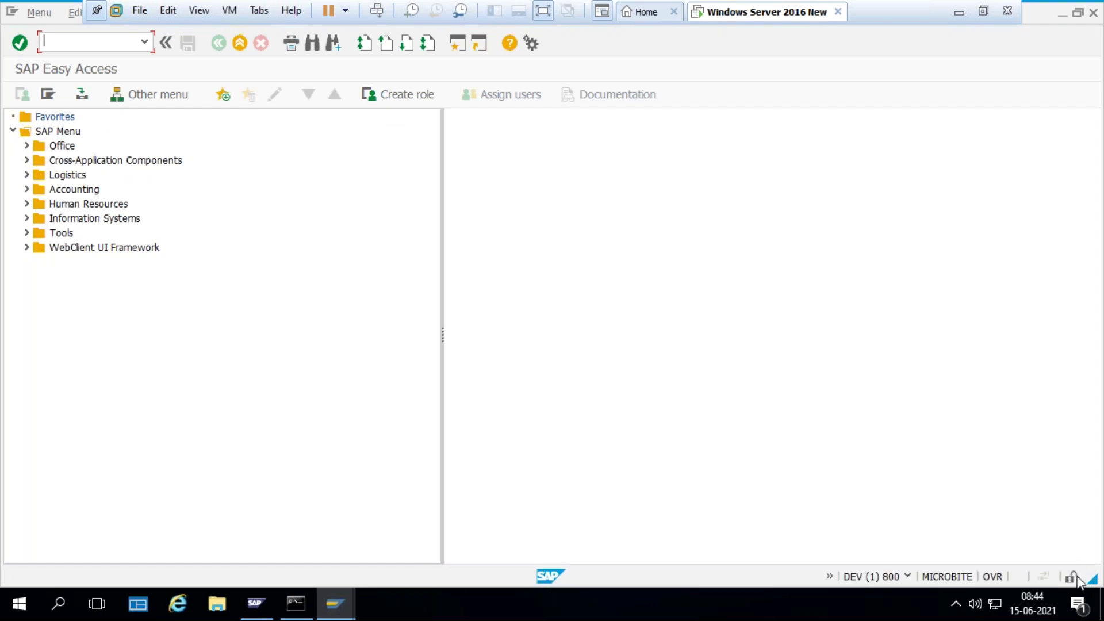
{"action": "left_click", "coordinate": [908, 576]}
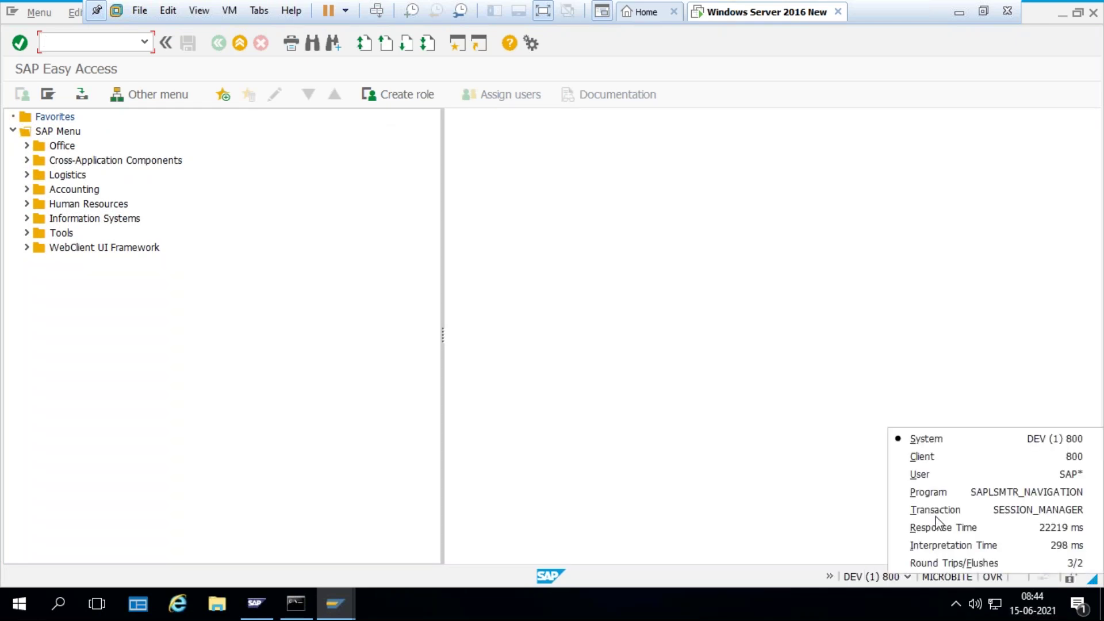
{"action": "left_click", "coordinate": [44, 40]}
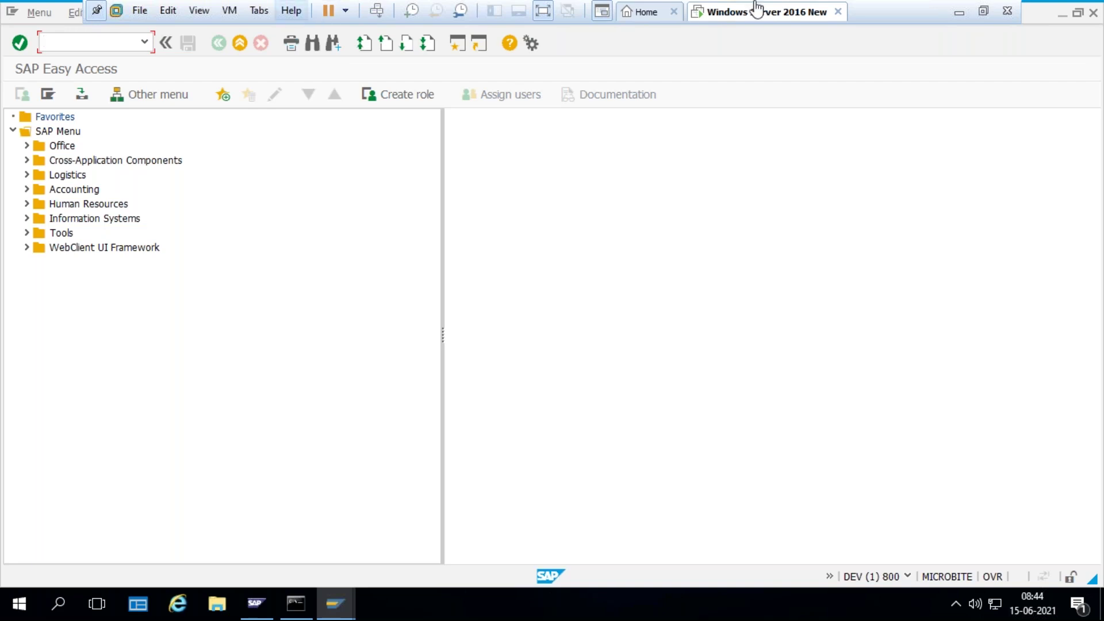
Step: Restore the SAP Easy Access window to a smaller size and try to display the system status
{"action": "left_click", "coordinate": [1078, 13]}
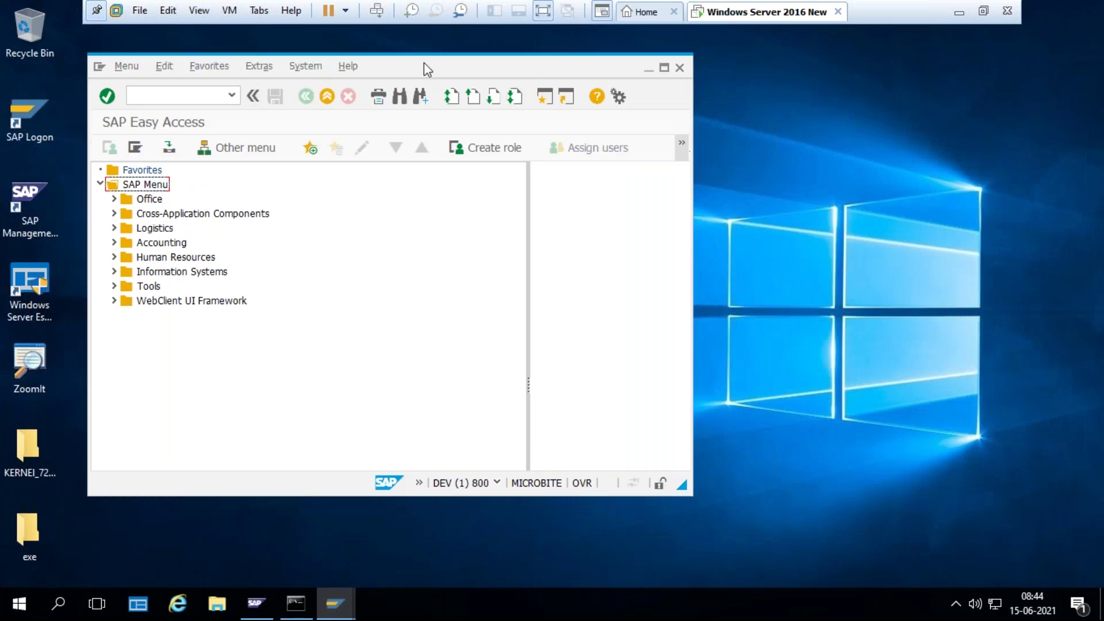
{"action": "left_click", "coordinate": [309, 65]}
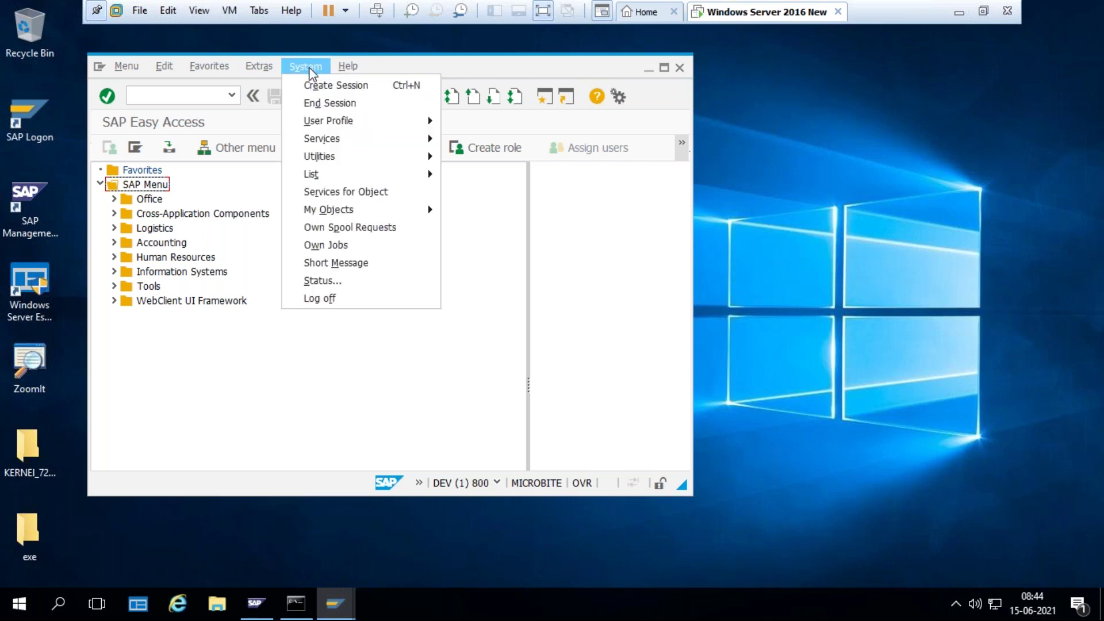
{"action": "left_click", "coordinate": [340, 282]}
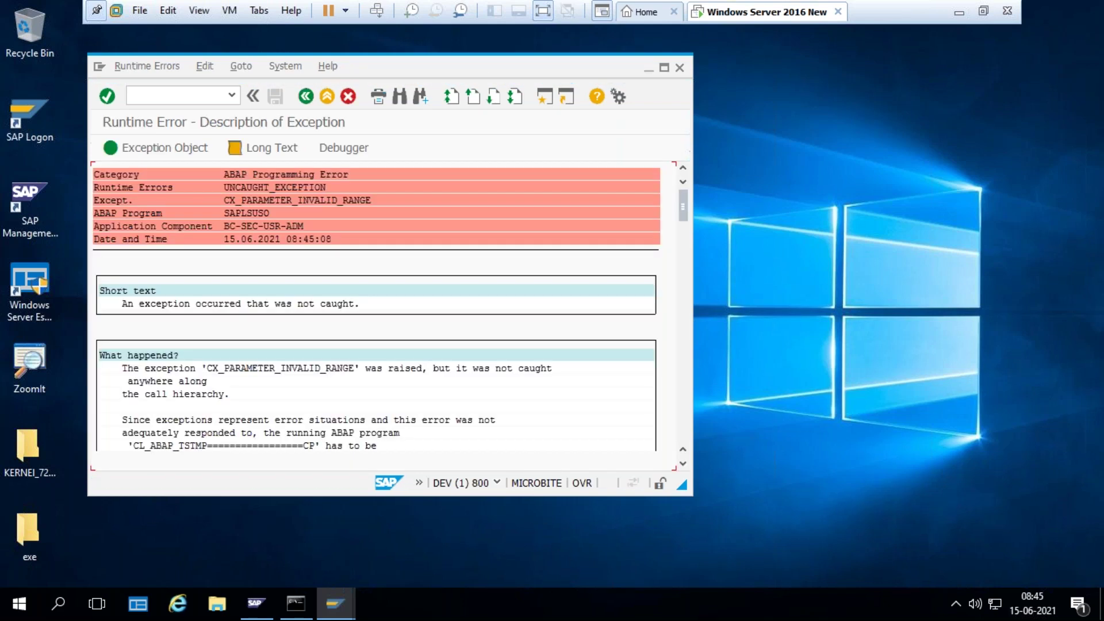
Step: Return from the runtime error description to SAP Easy Access and run transaction SM51
{"action": "left_click", "coordinate": [306, 96]}
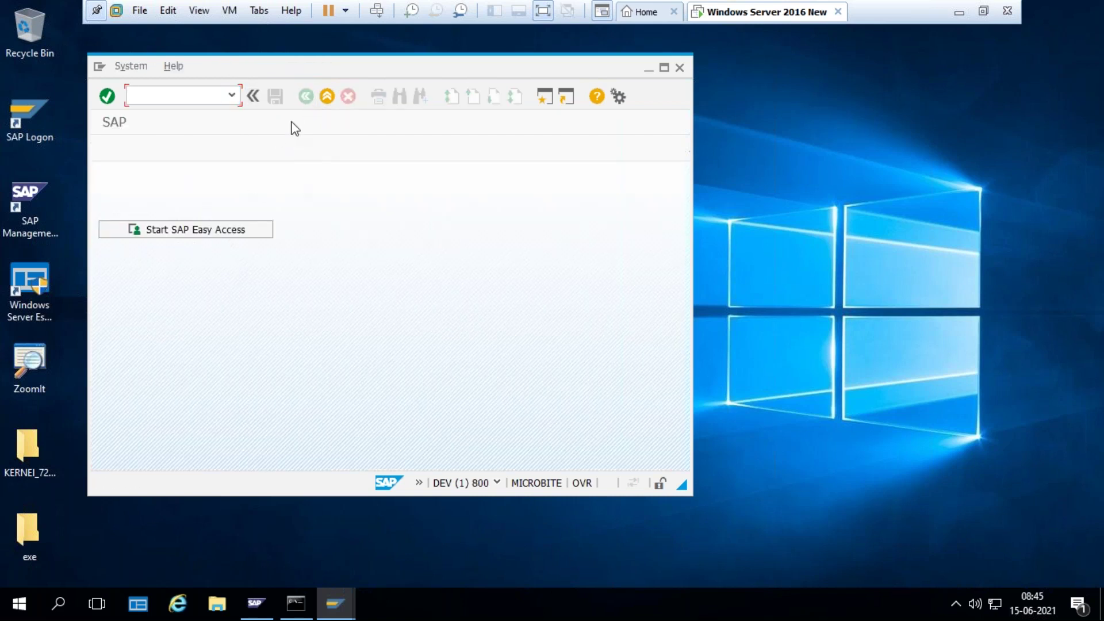
{"action": "left_click", "coordinate": [229, 233]}
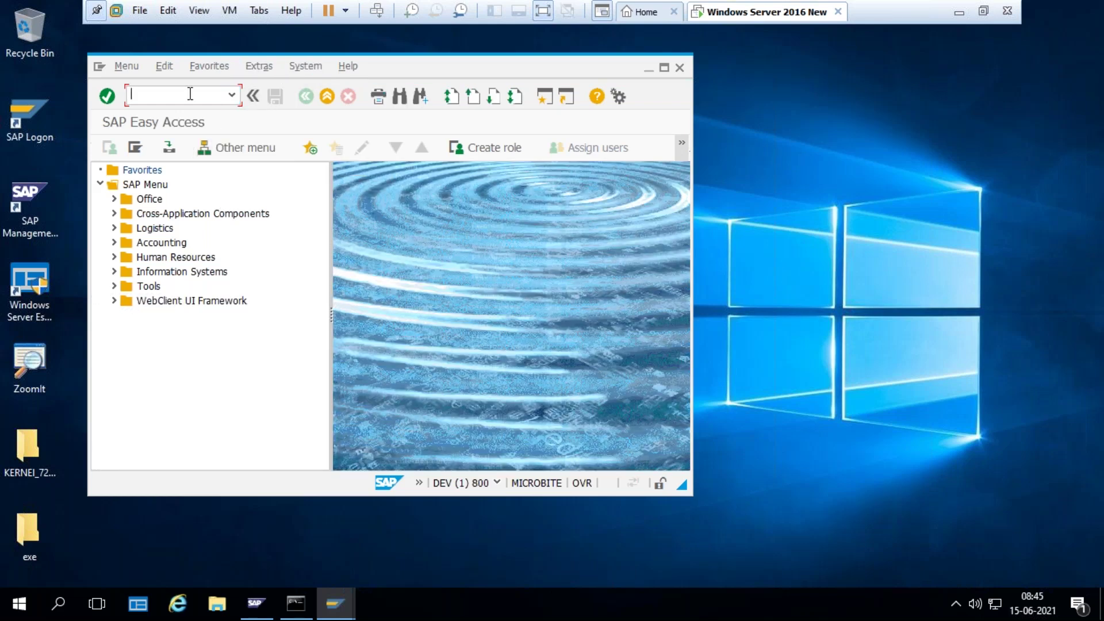
{"action": "type", "text": "SM51"}
{"action": "key", "text": "Return"}
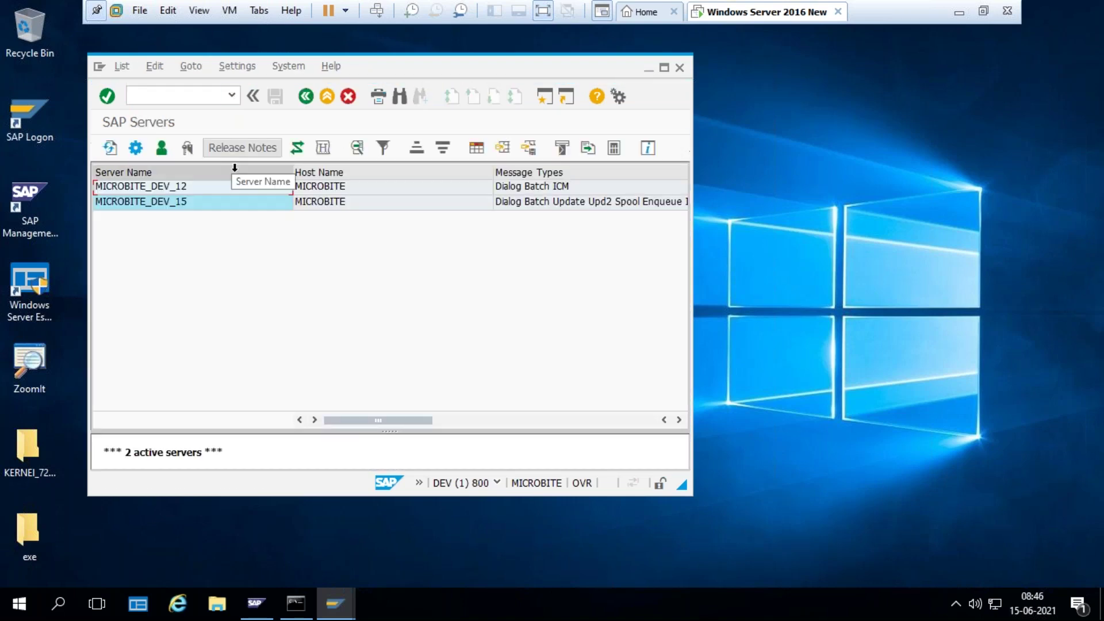
Step: Try to display the release notes for application server MICROBITE_DEV_12
{"action": "left_click", "coordinate": [253, 148]}
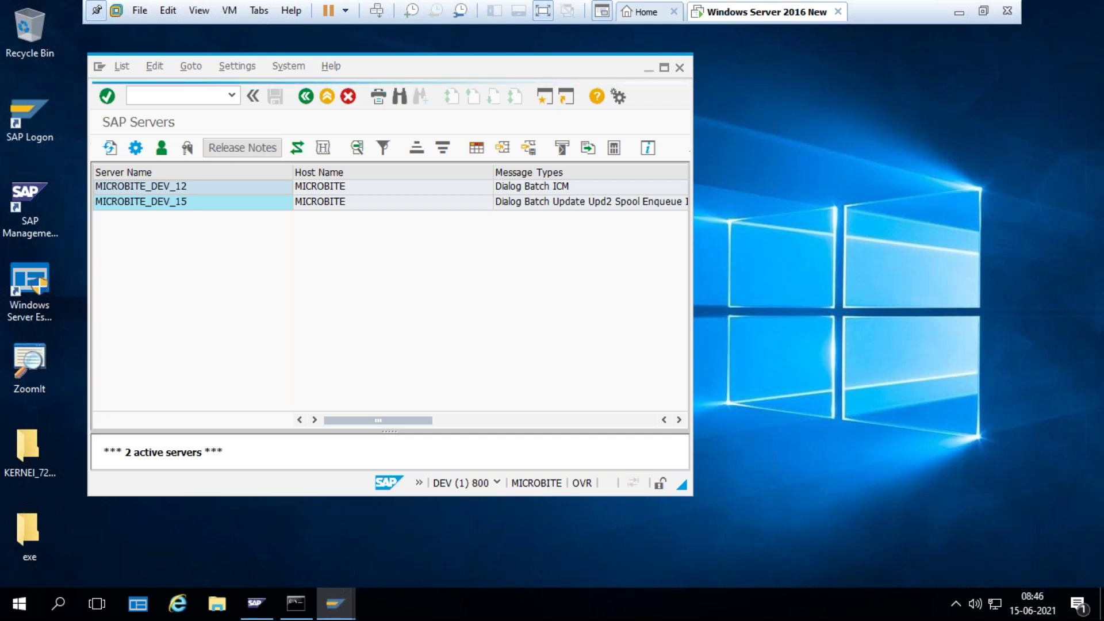
{"action": "left_click", "coordinate": [258, 148]}
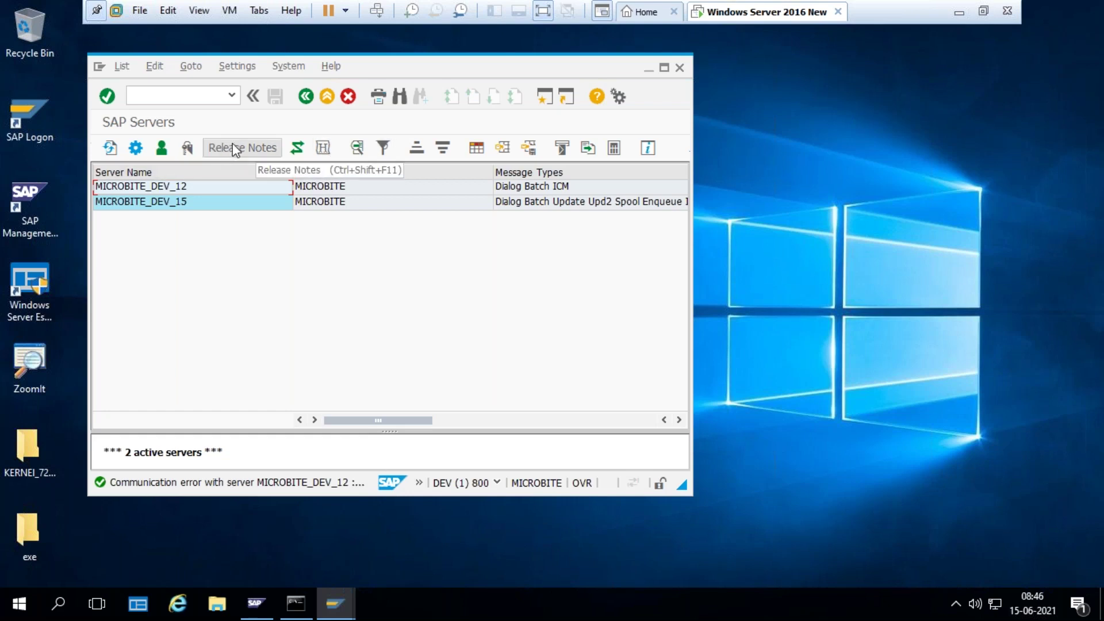
Step: Display the release notes for server MICROBITE_DEV_15 and locate its SAP kernel and kernel patch number lines
{"action": "left_click", "coordinate": [218, 207]}
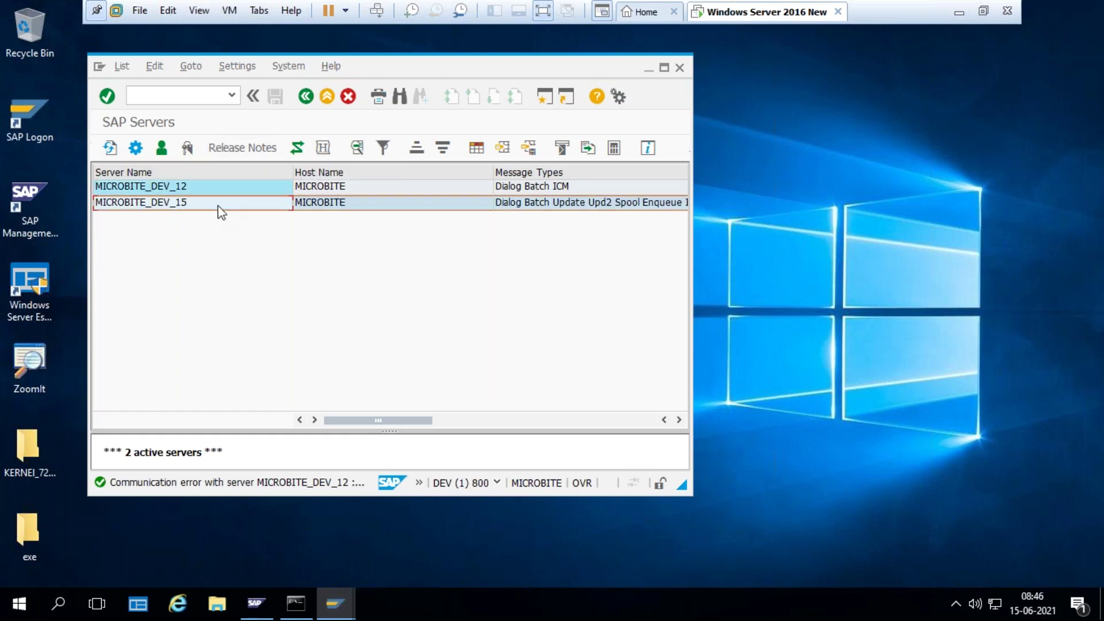
{"action": "left_click", "coordinate": [266, 150]}
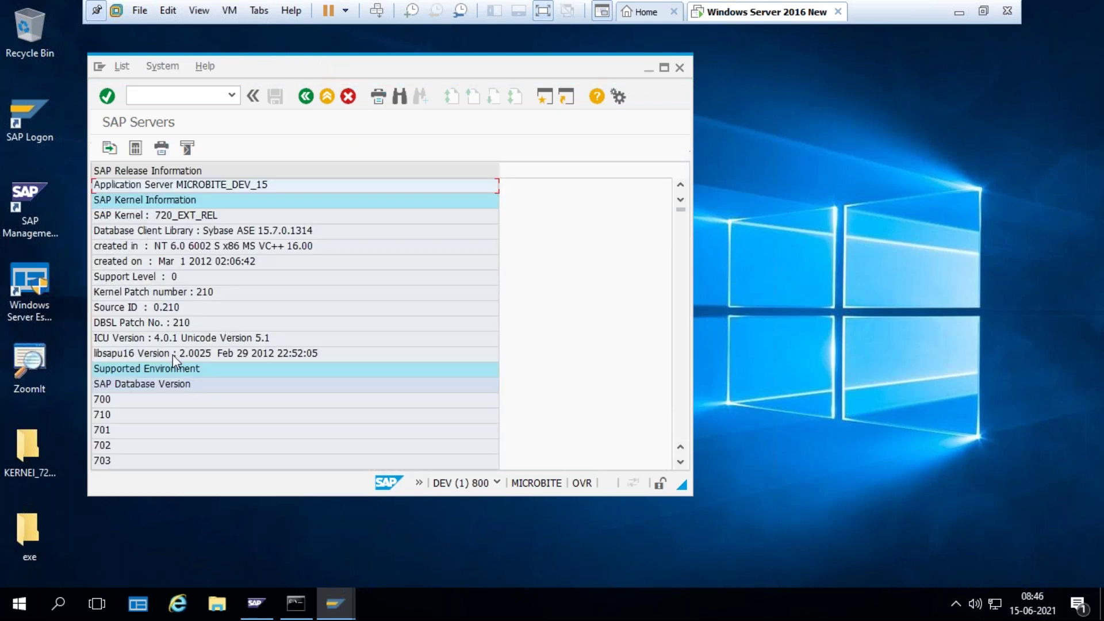
{"action": "left_click", "coordinate": [167, 218]}
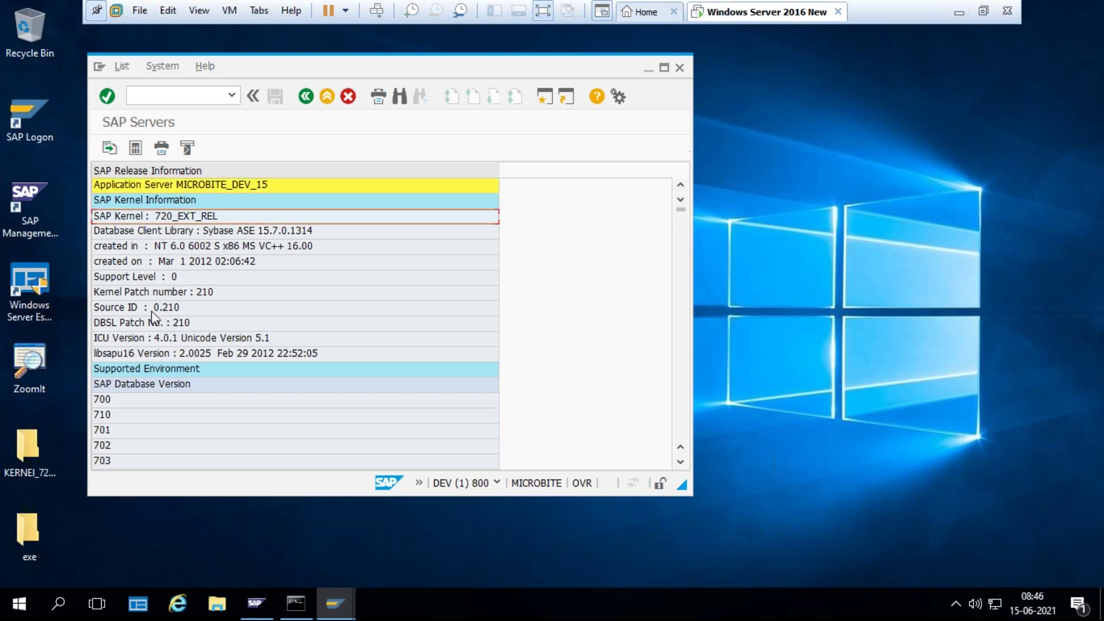
{"action": "left_click", "coordinate": [218, 293]}
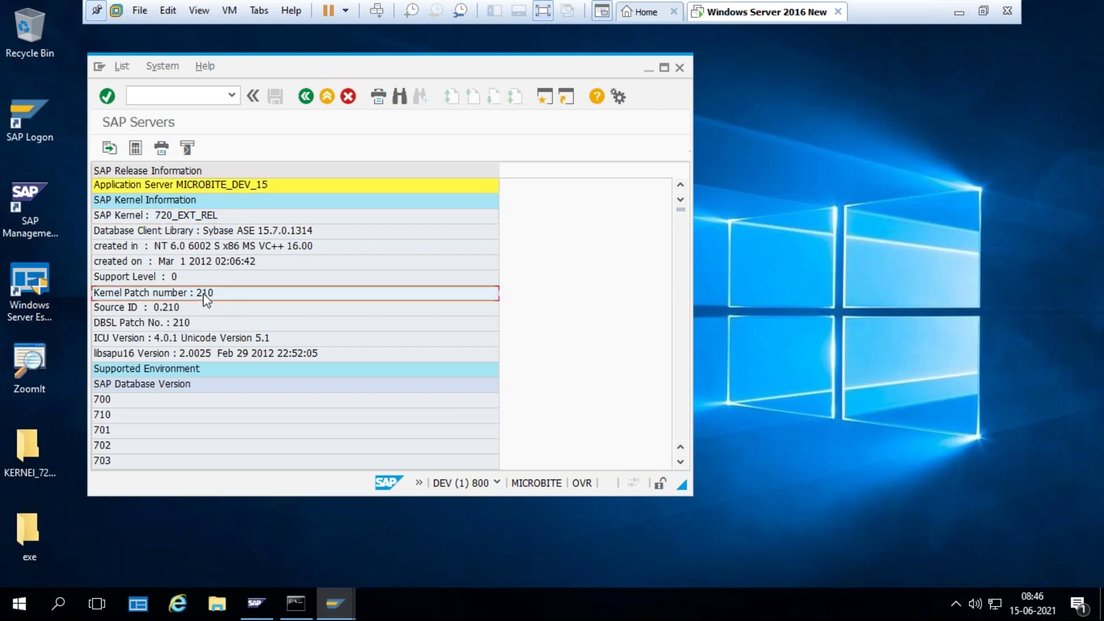
Step: Magnify the release information, point red arrows at the SAP kernel and kernel patch number, and return to the server list
{"action": "key", "text": "ctrl+1"}
{"action": "left_click", "coordinate": [206, 258]}
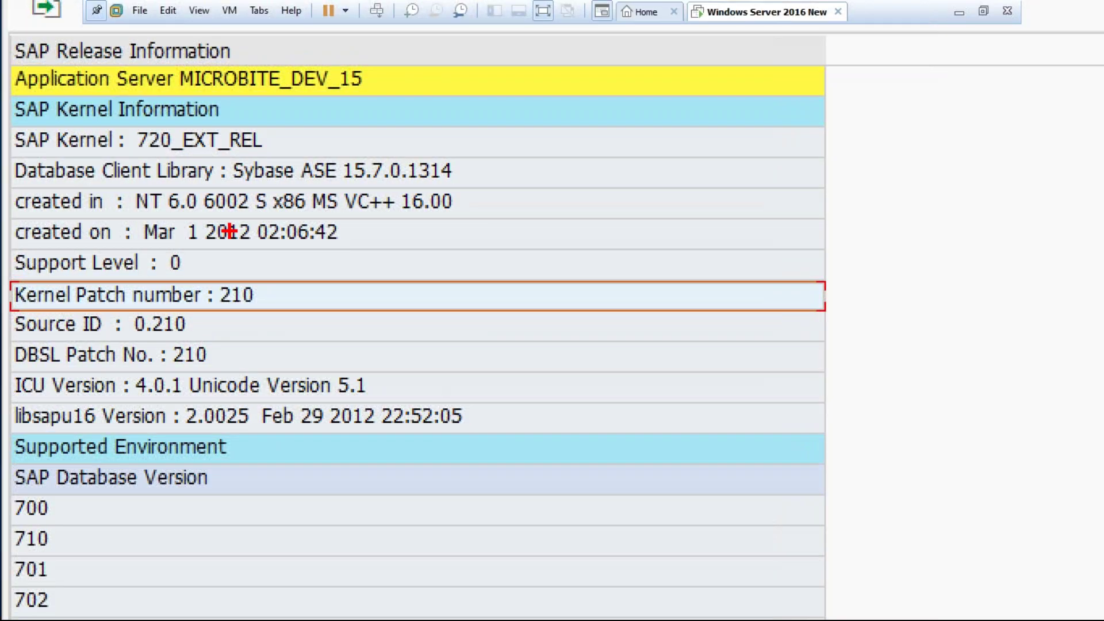
{"action": "left_click_drag", "start_coordinate": [245, 135], "coordinate": [314, 77]}
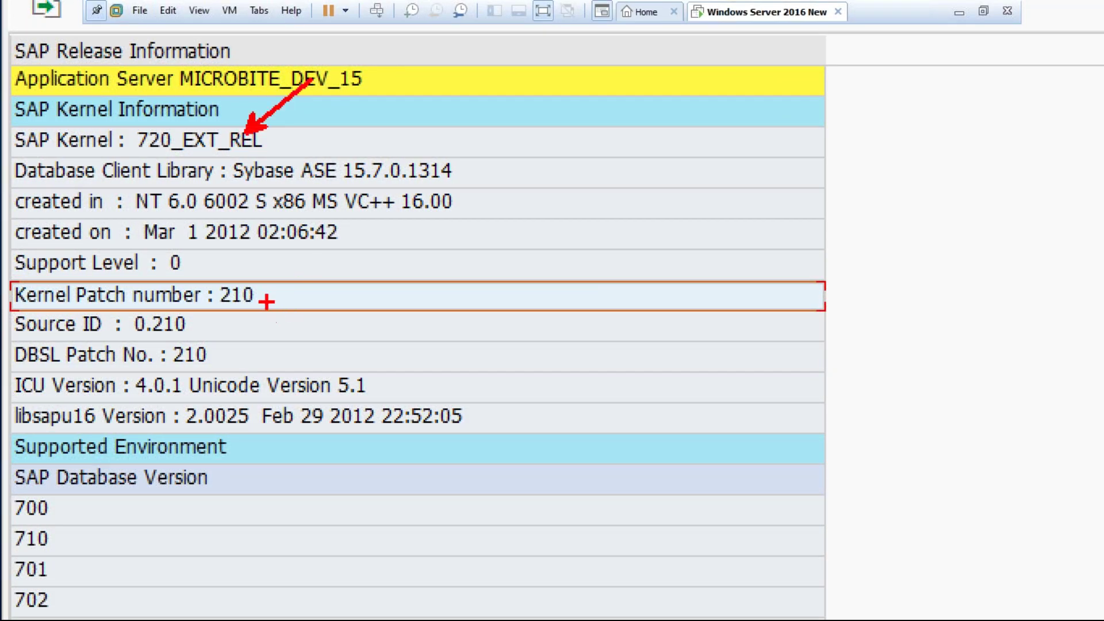
{"action": "left_click_drag", "start_coordinate": [268, 300], "coordinate": [325, 269]}
{"action": "key", "text": "Escape"}
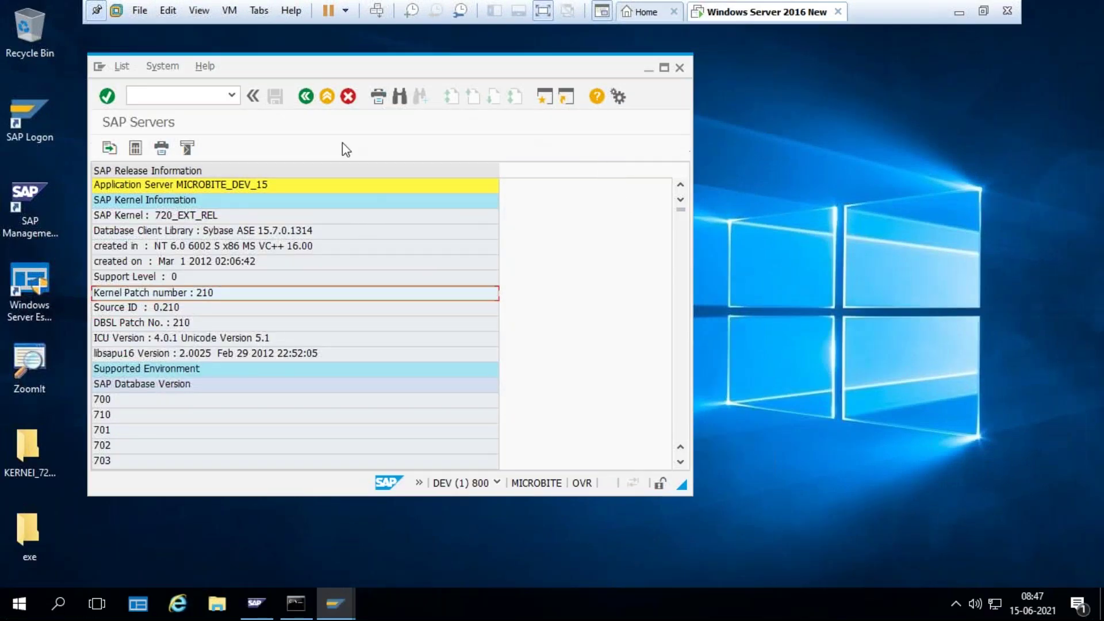
{"action": "left_click", "coordinate": [326, 97]}
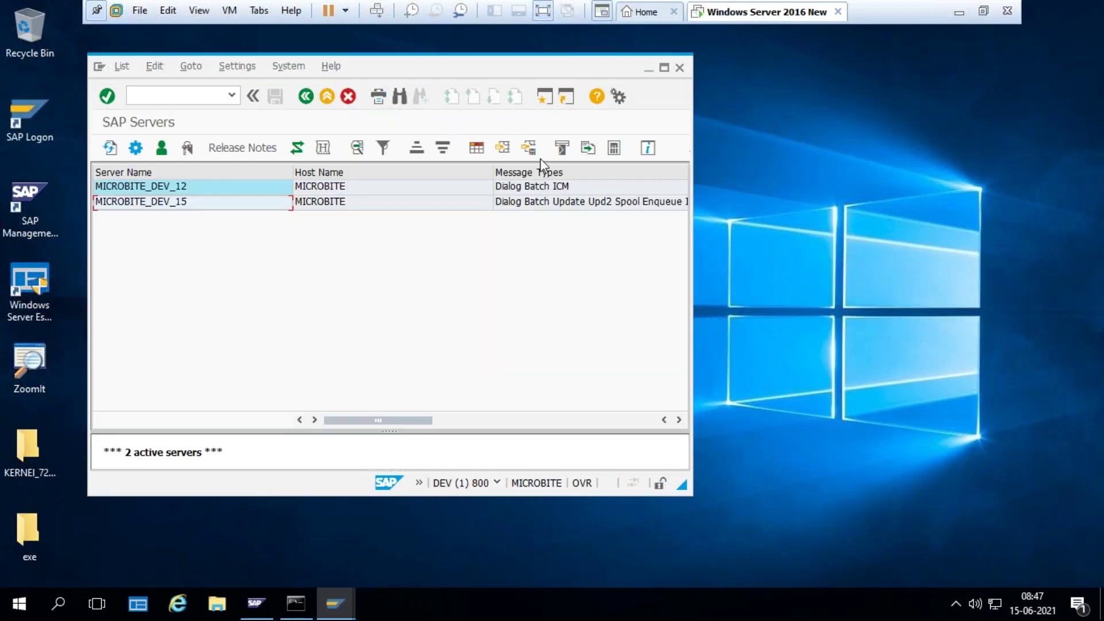
Step: Minimize the virtual machine and the SAP KERNAL folder window, and switch to Google Chrome
{"action": "left_click", "coordinate": [958, 12]}
{"action": "left_click", "coordinate": [1014, 15]}
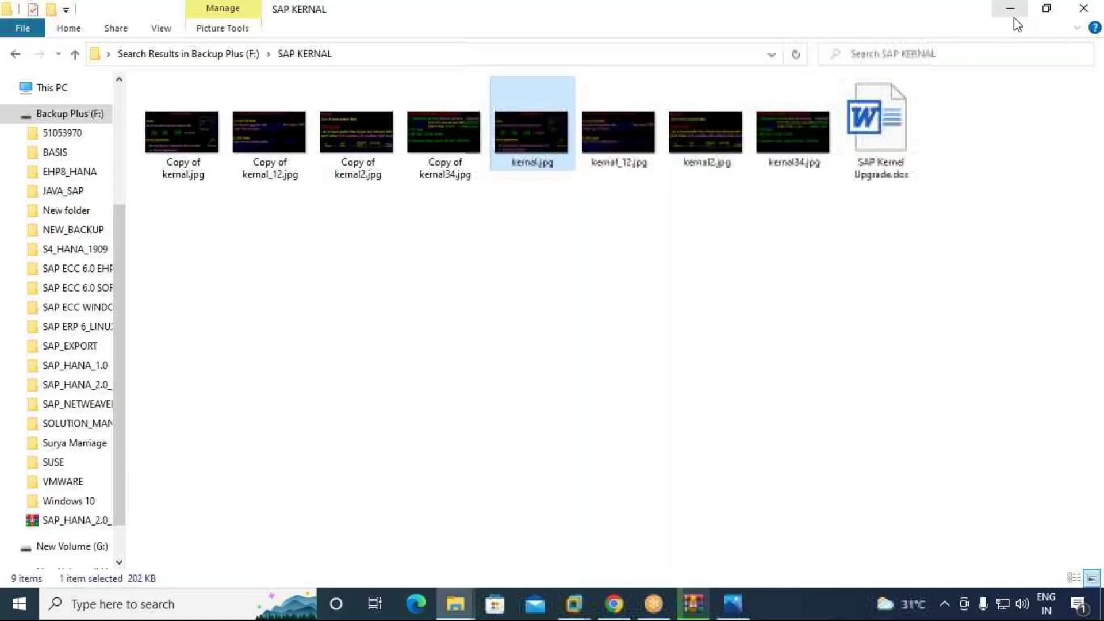
{"action": "left_click", "coordinate": [995, 6]}
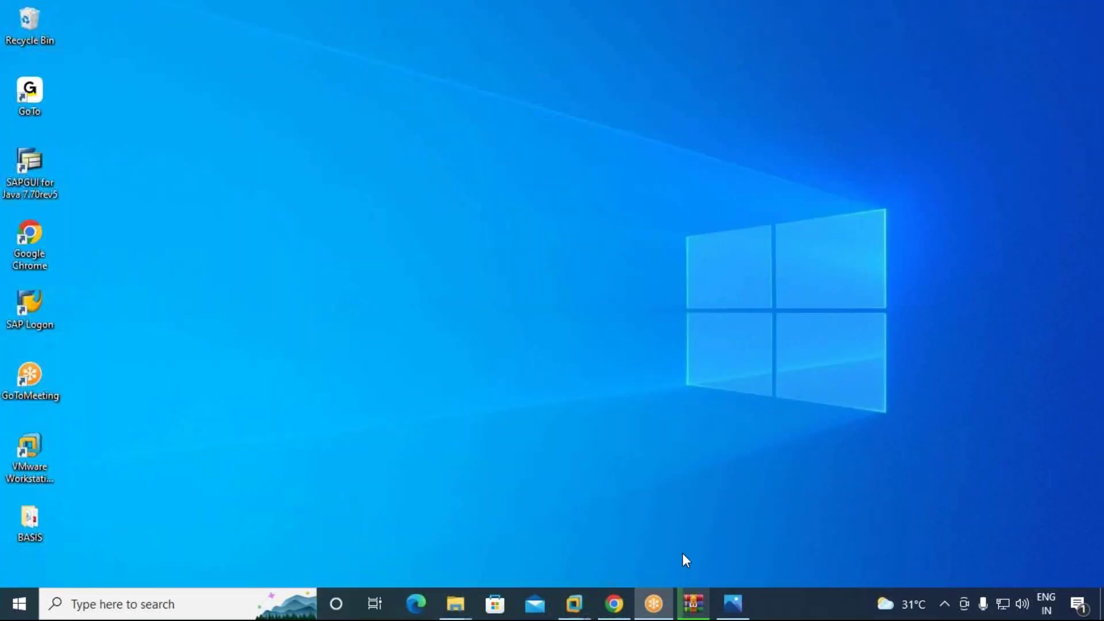
{"action": "left_click", "coordinate": [615, 603]}
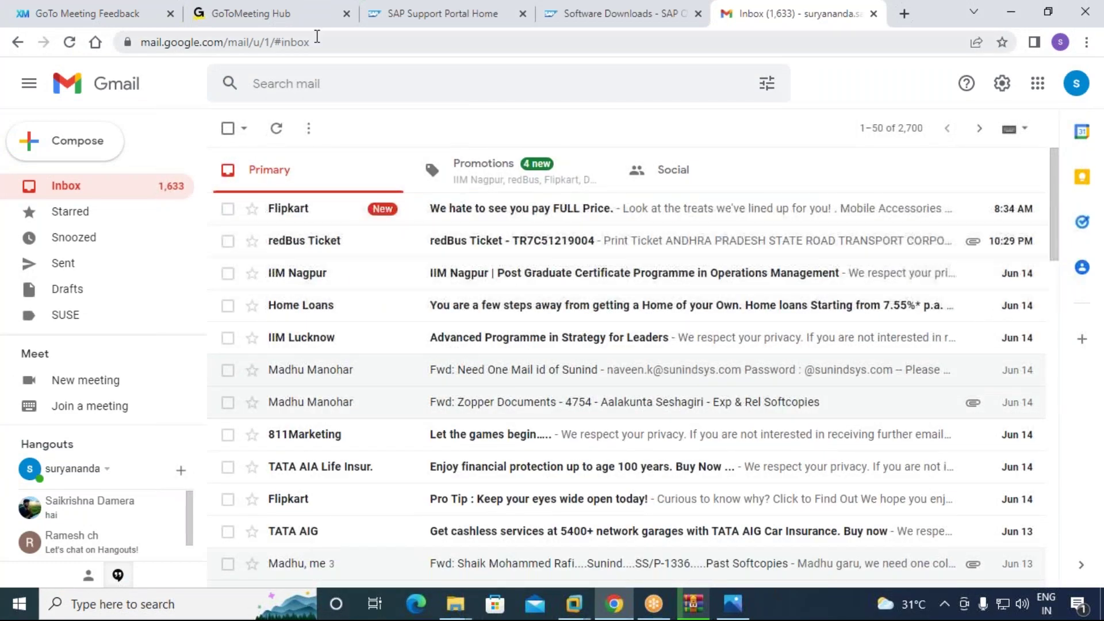